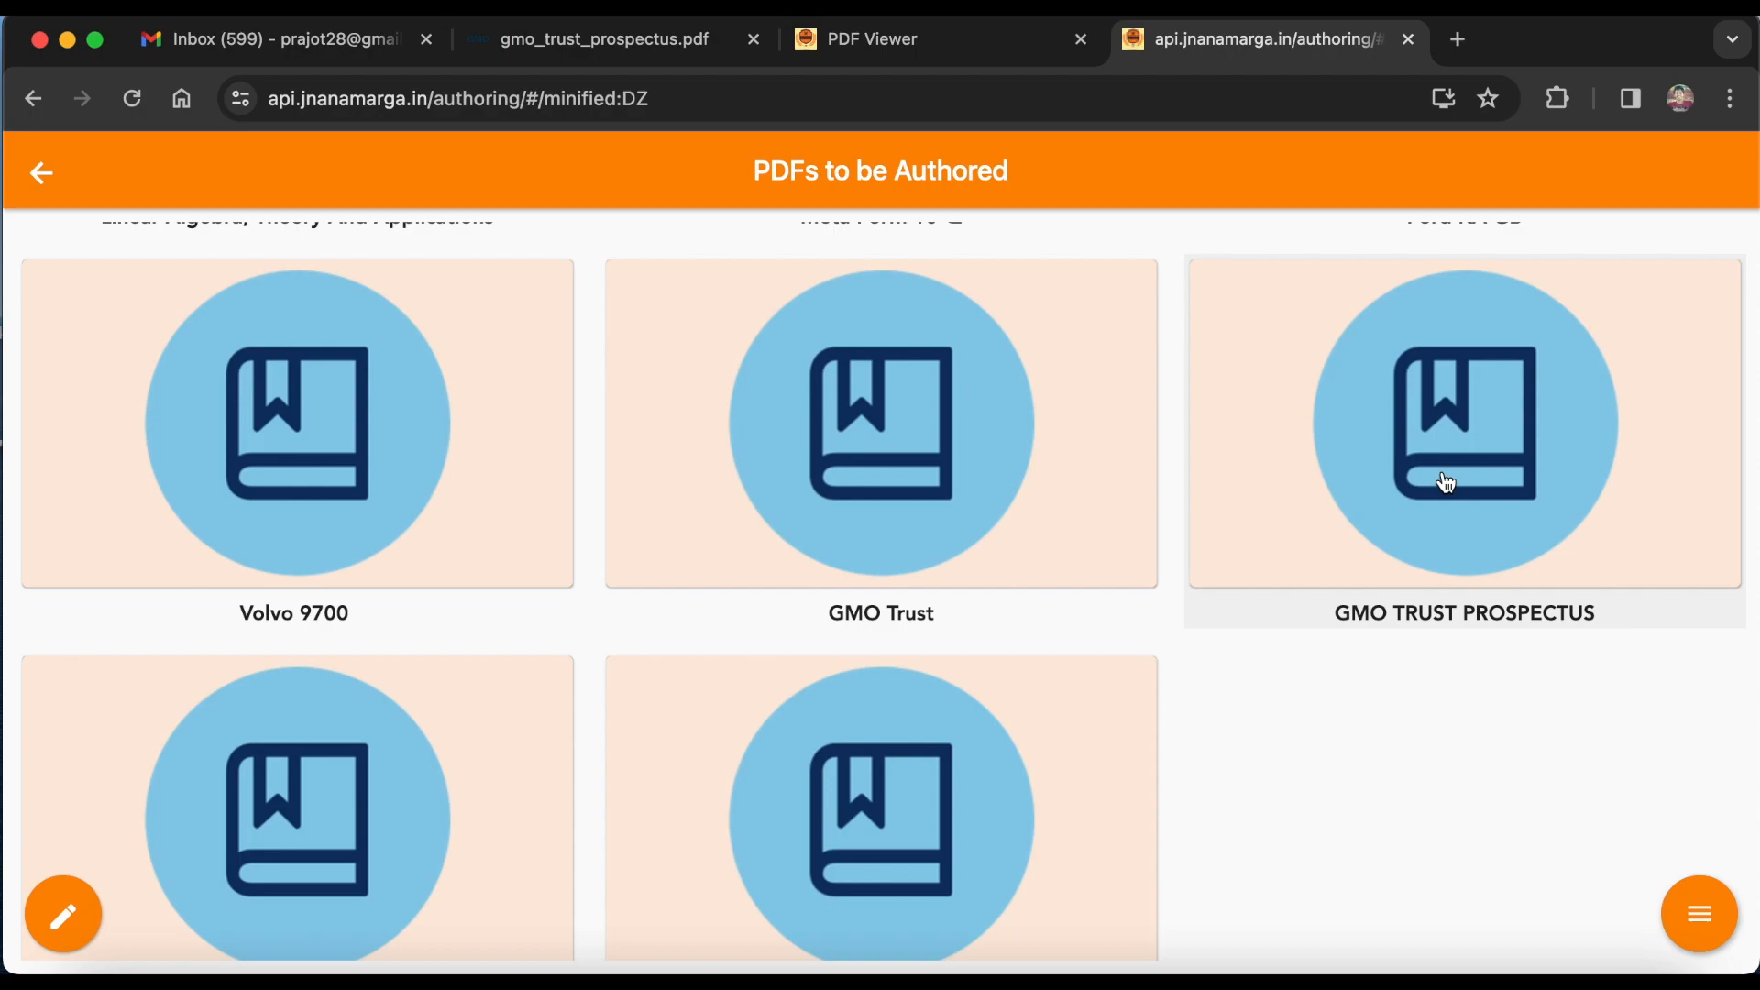
Open the GMO TRUST PROSPECTUS PDF and go to the Annual Fund operating expenses table that includes Class MF
left_click(1444, 442)
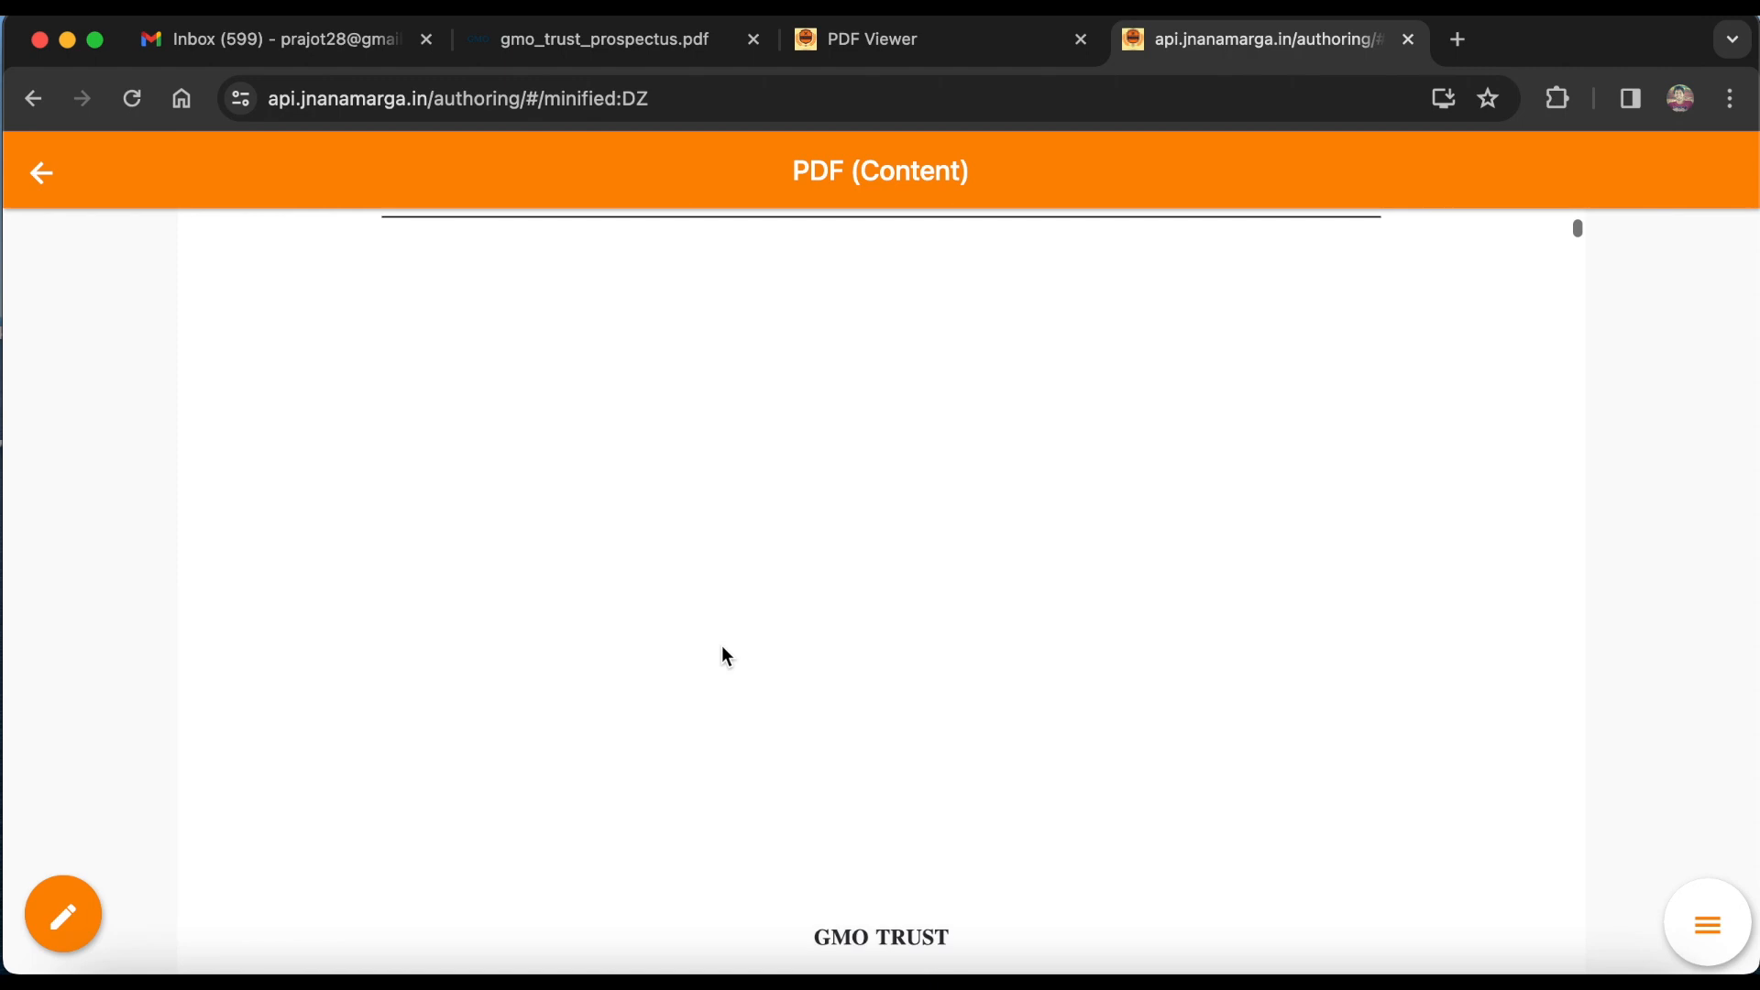
scroll(723, 646, "down", 5)
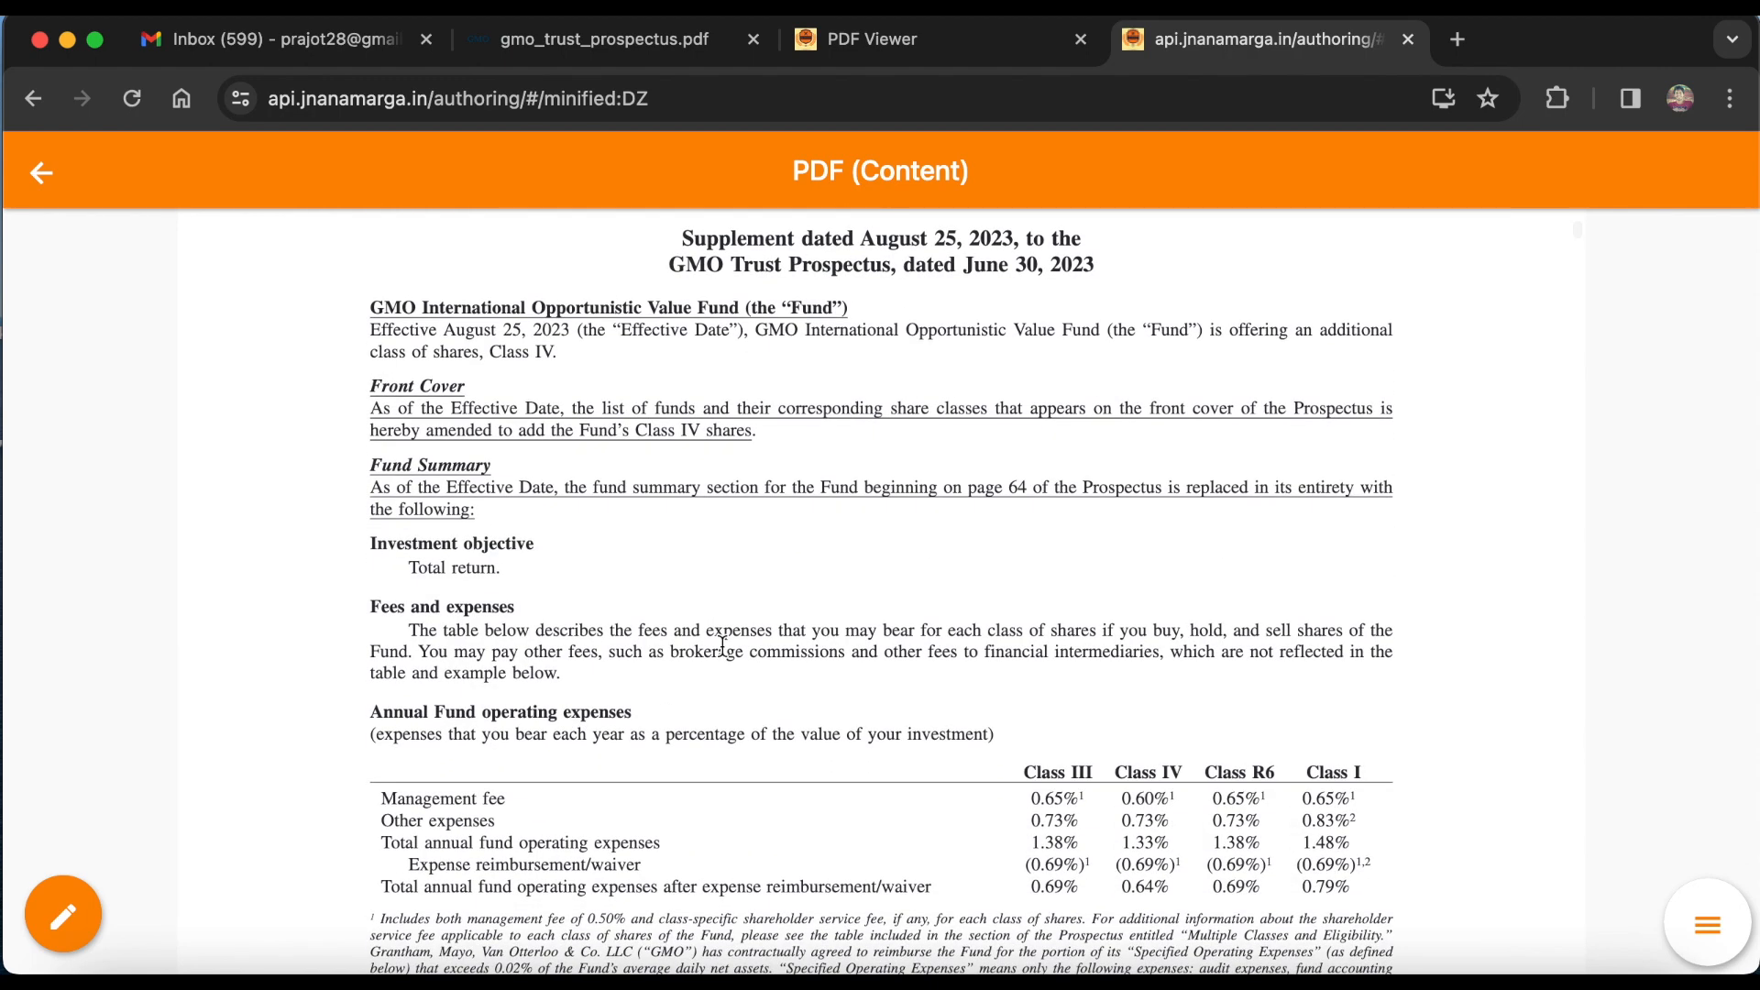
scroll(722, 646, "down", 20)
scroll(723, 647, "down", 15)
scroll(723, 647, "up", 1)
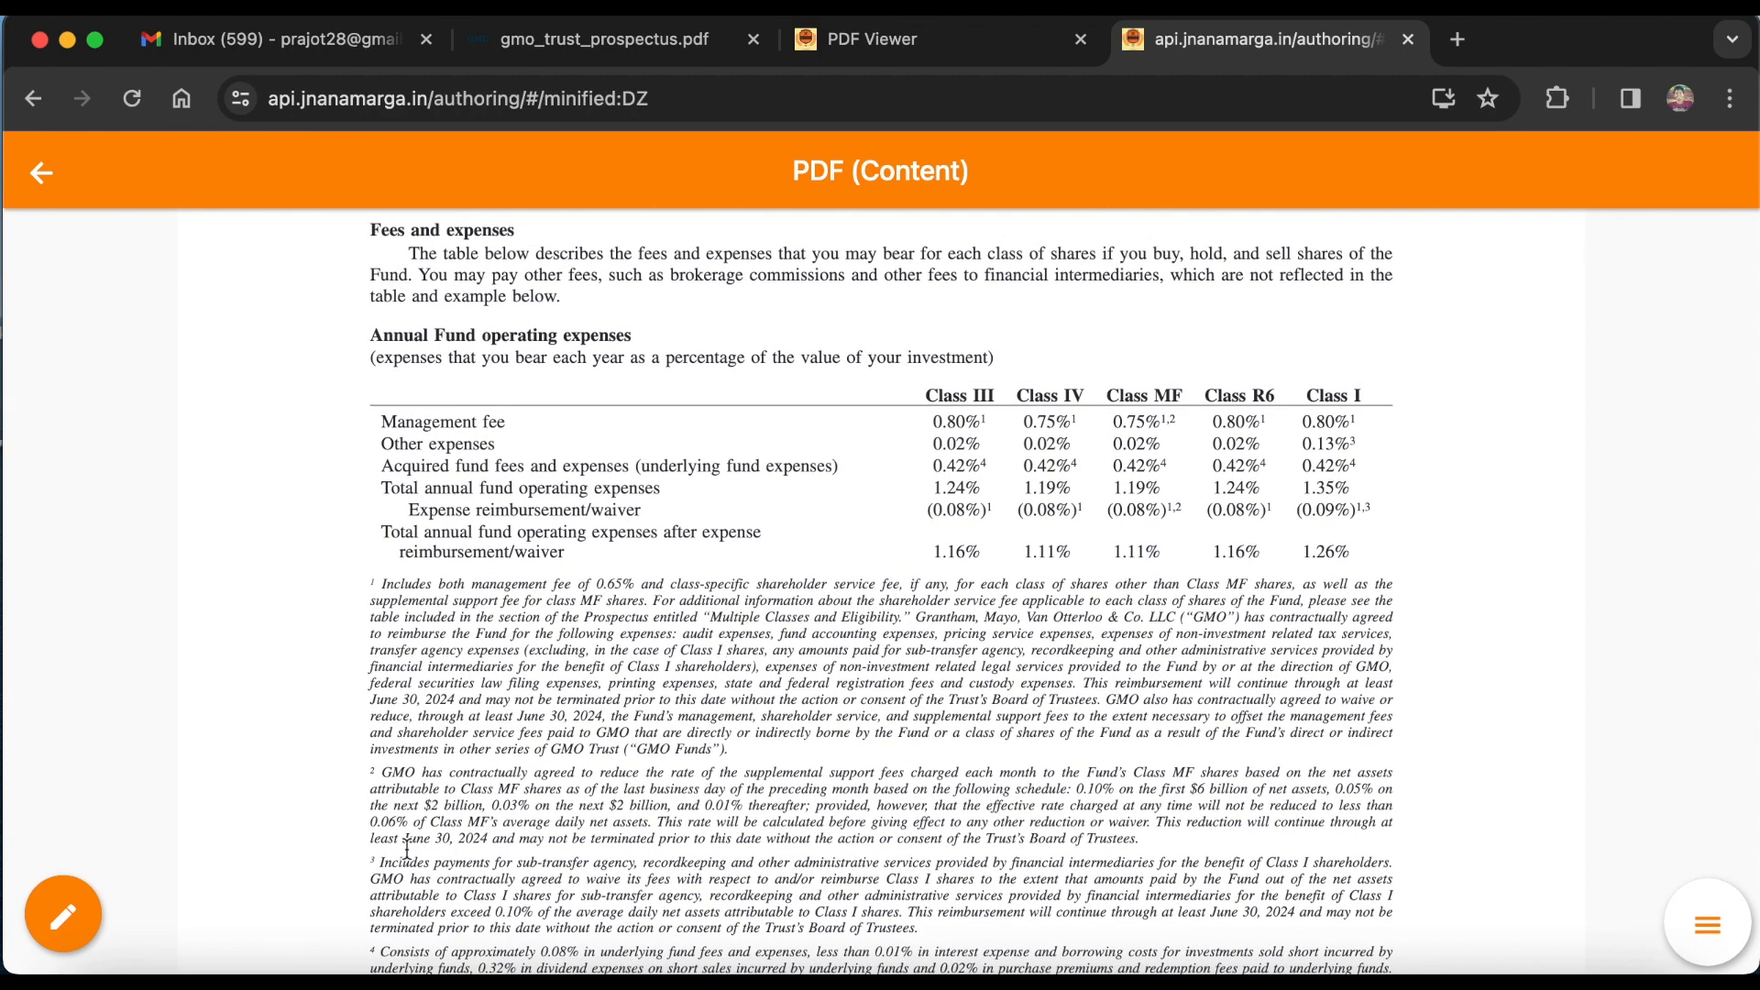
In edit mode, open the page's slide authoring form, inspect its title, number and deck fields, and return to the PDF
left_click(60, 917)
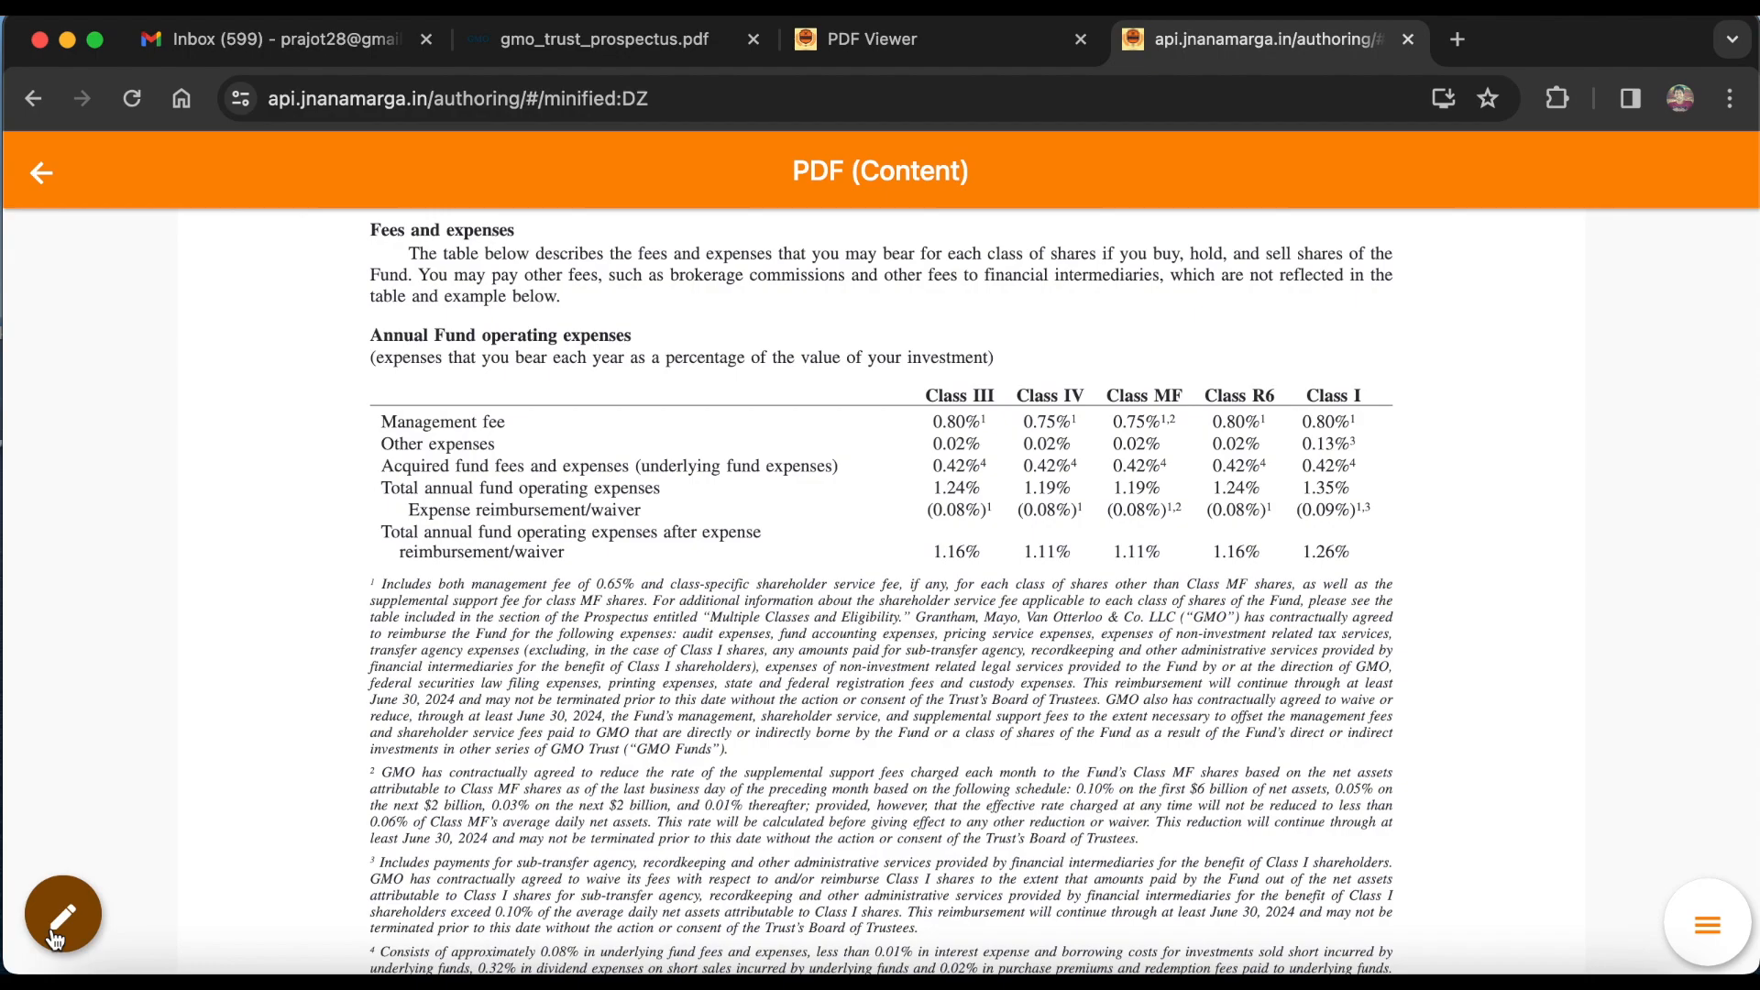
left_click(1714, 949)
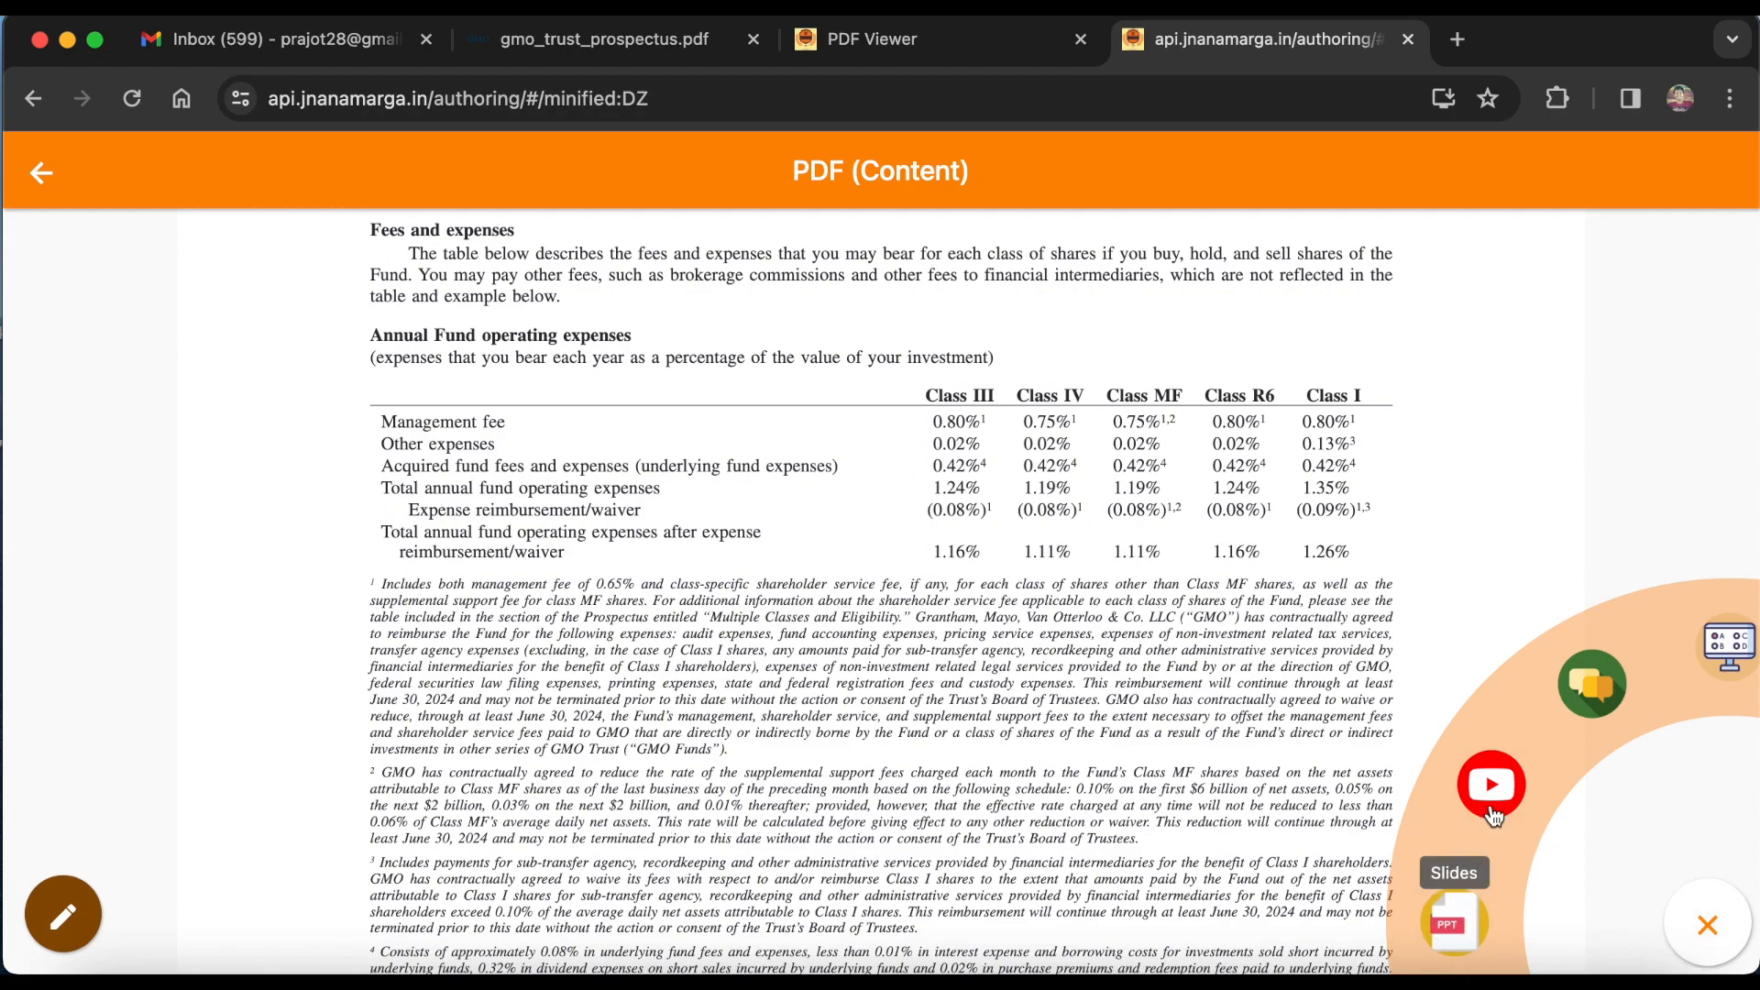
left_click(1454, 924)
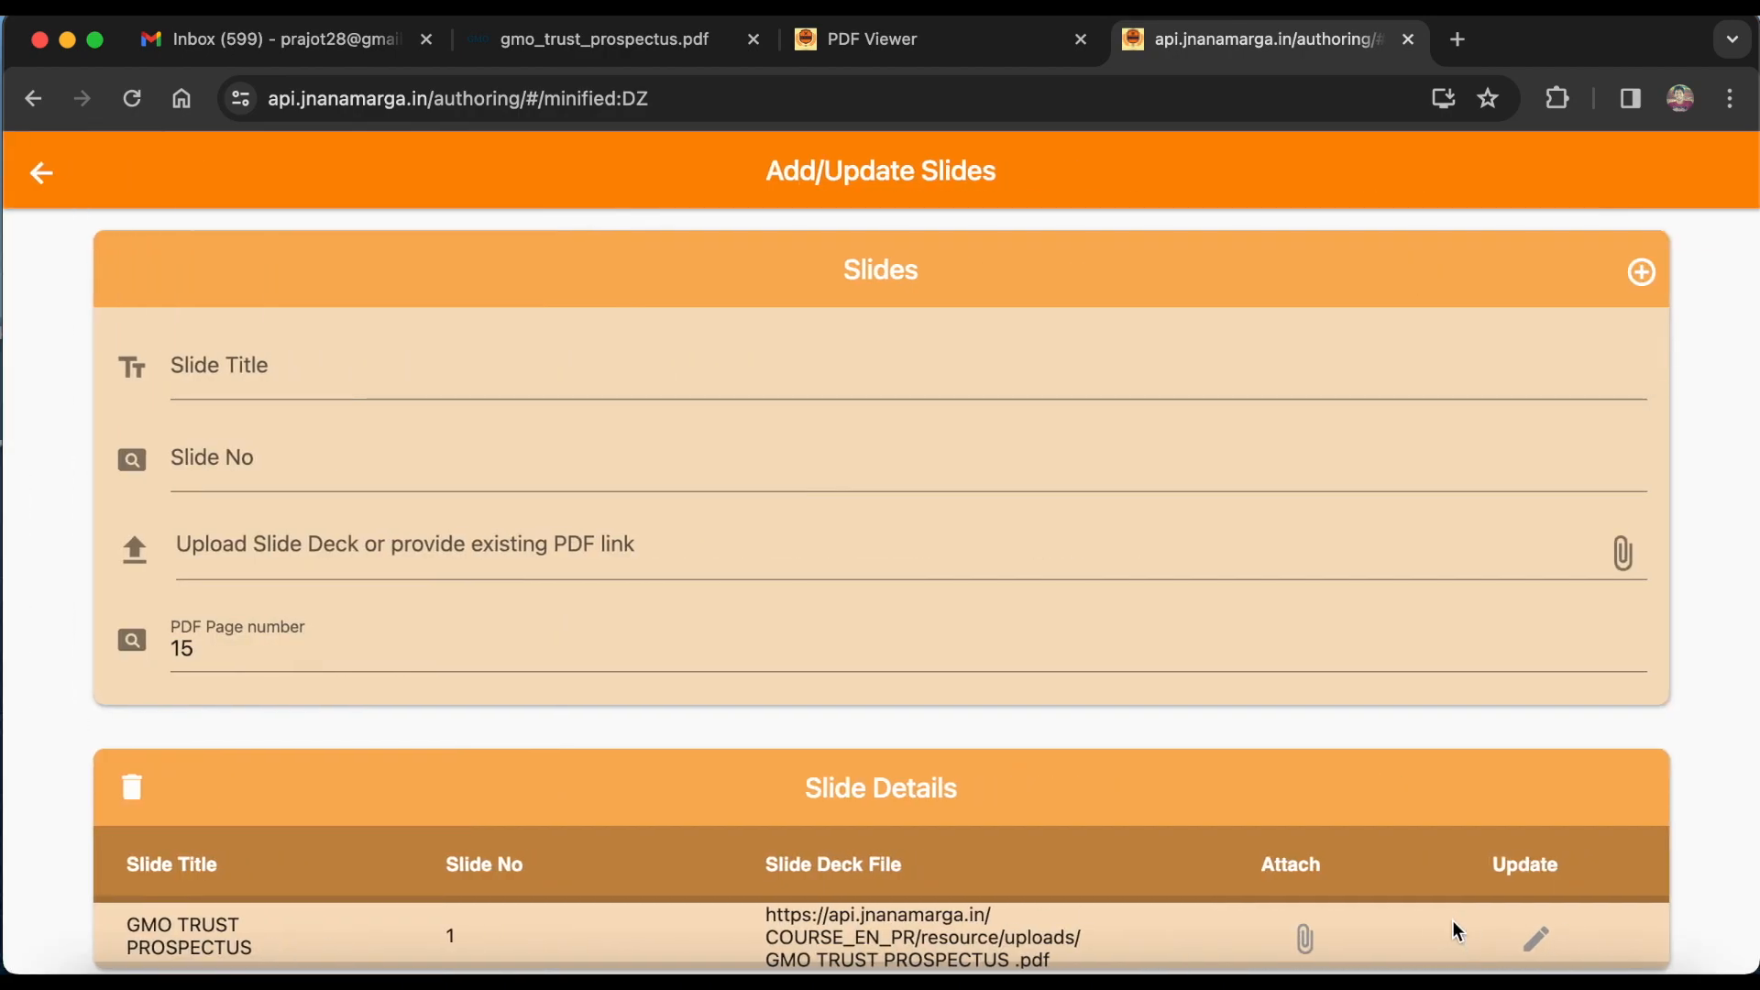
left_click(309, 372)
left_click(311, 475)
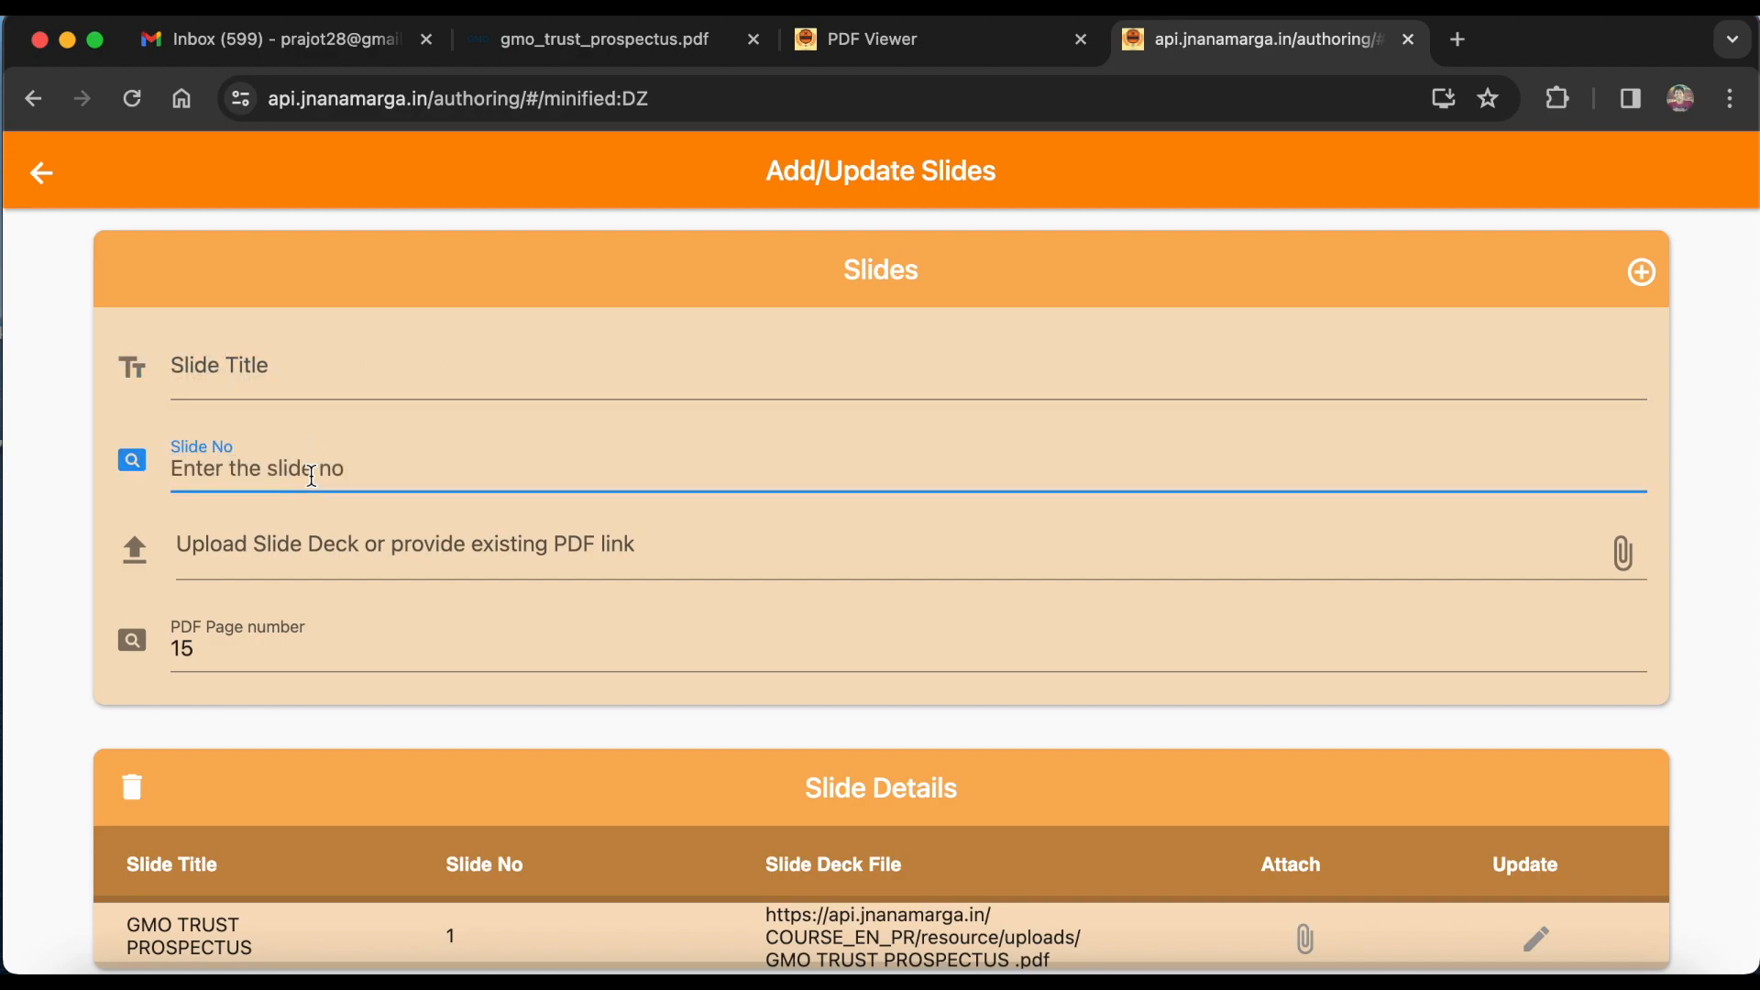
left_click(422, 547)
scroll(422, 547, "down", 1)
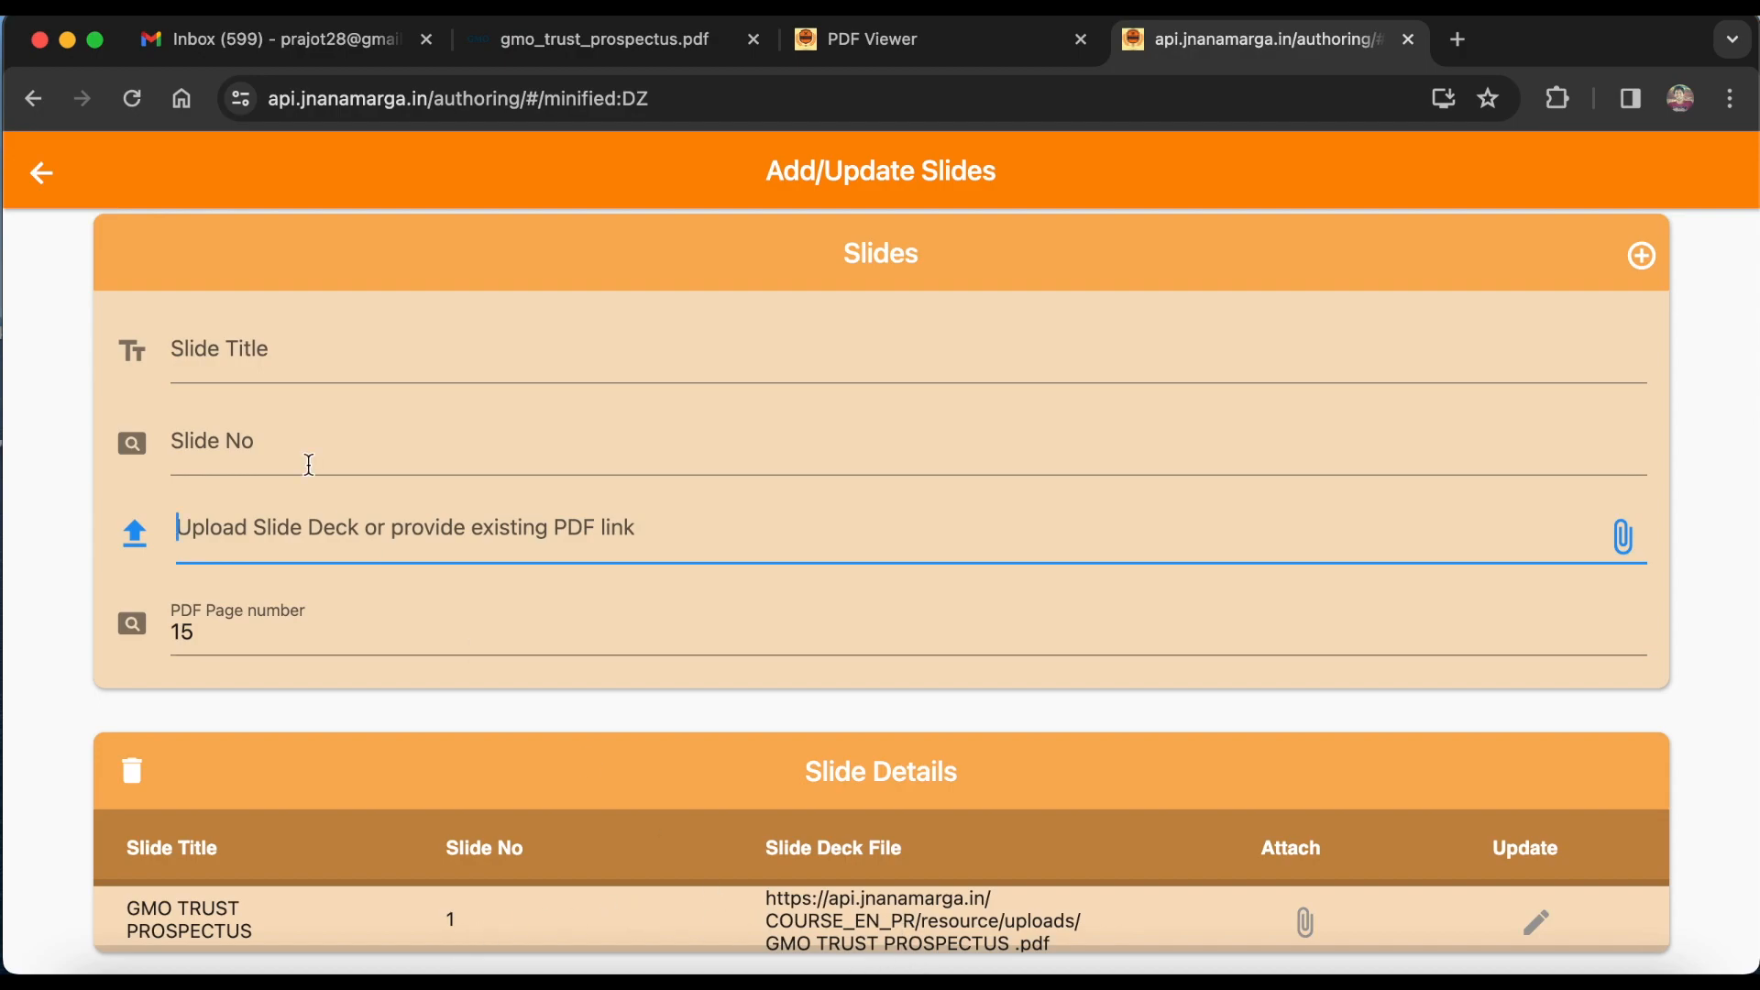
left_click(39, 179)
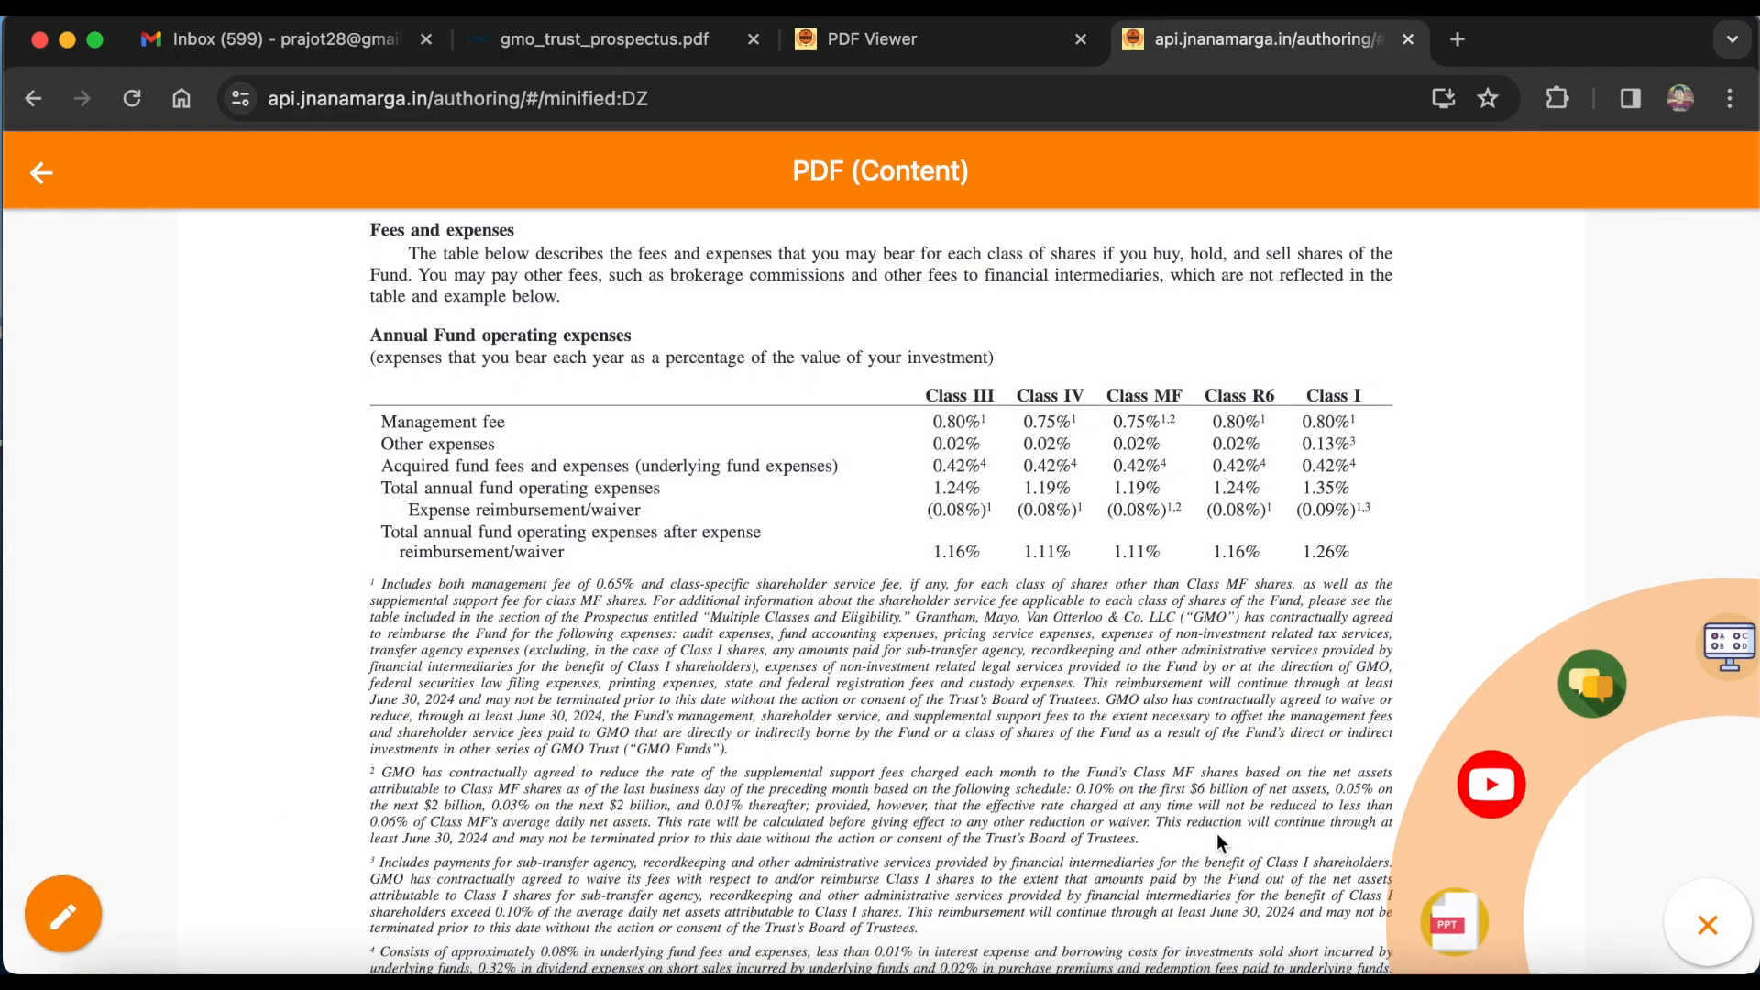
In viewing mode, look at the slide deck and the YouTube videos attached to the fees and expenses page
left_click(1454, 921)
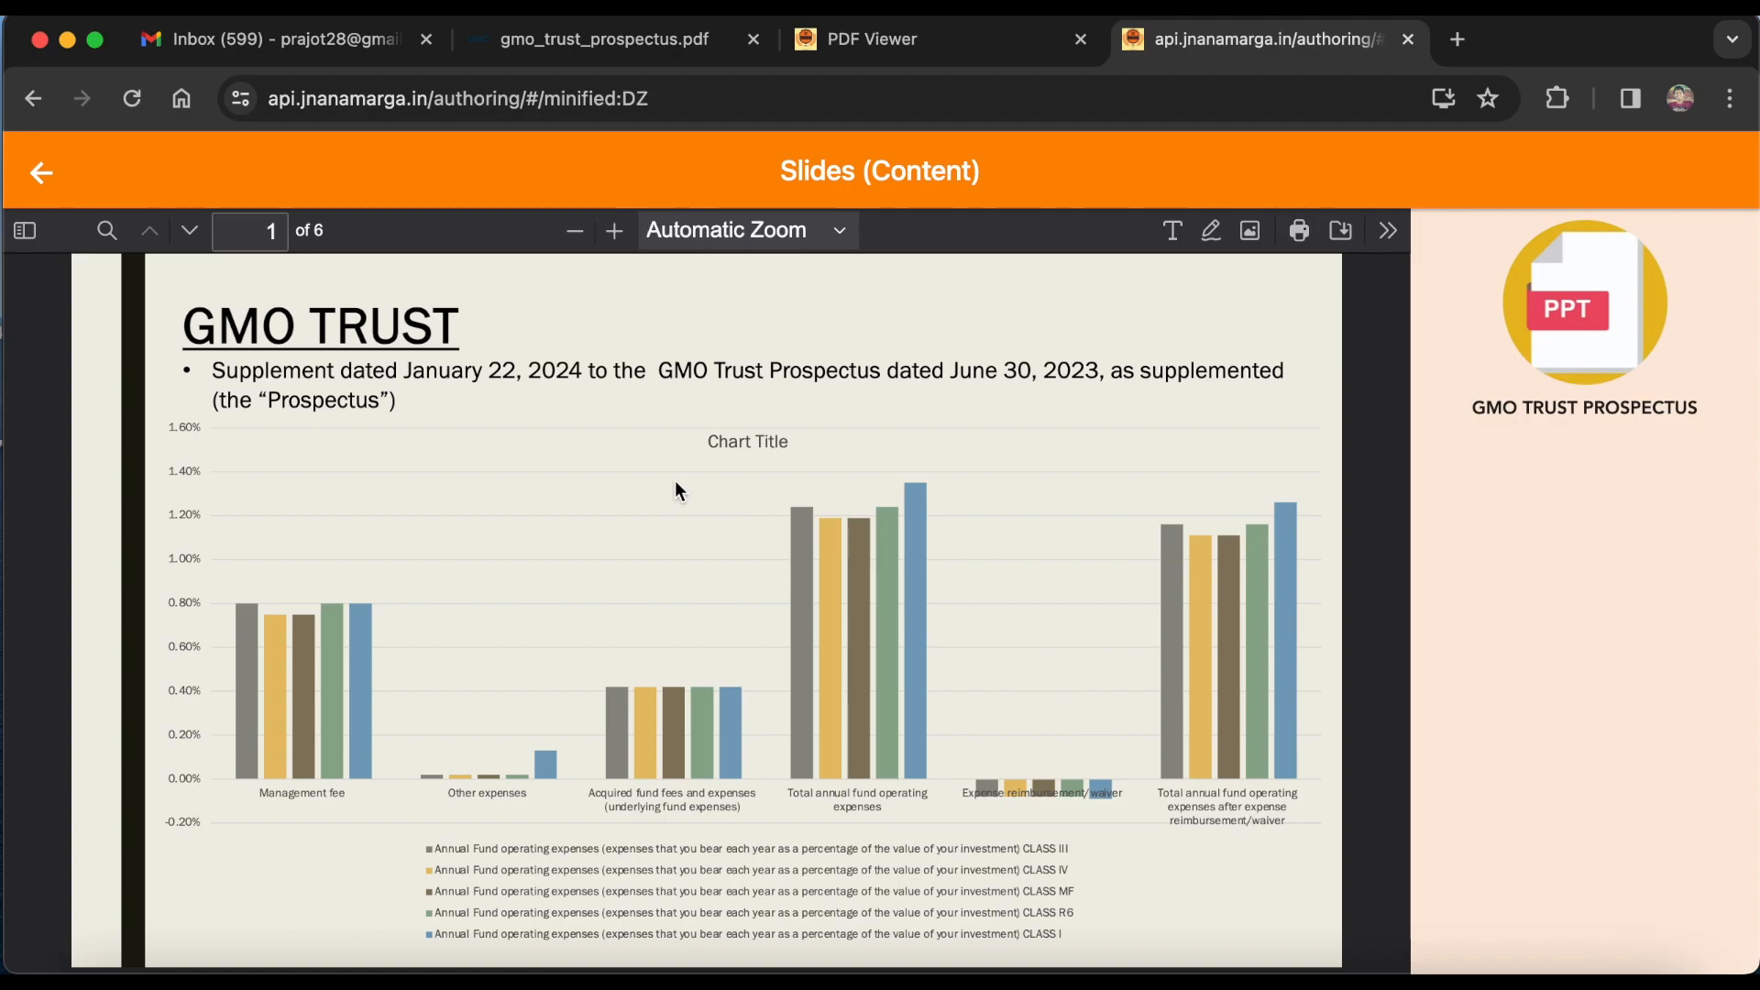
left_click(36, 179)
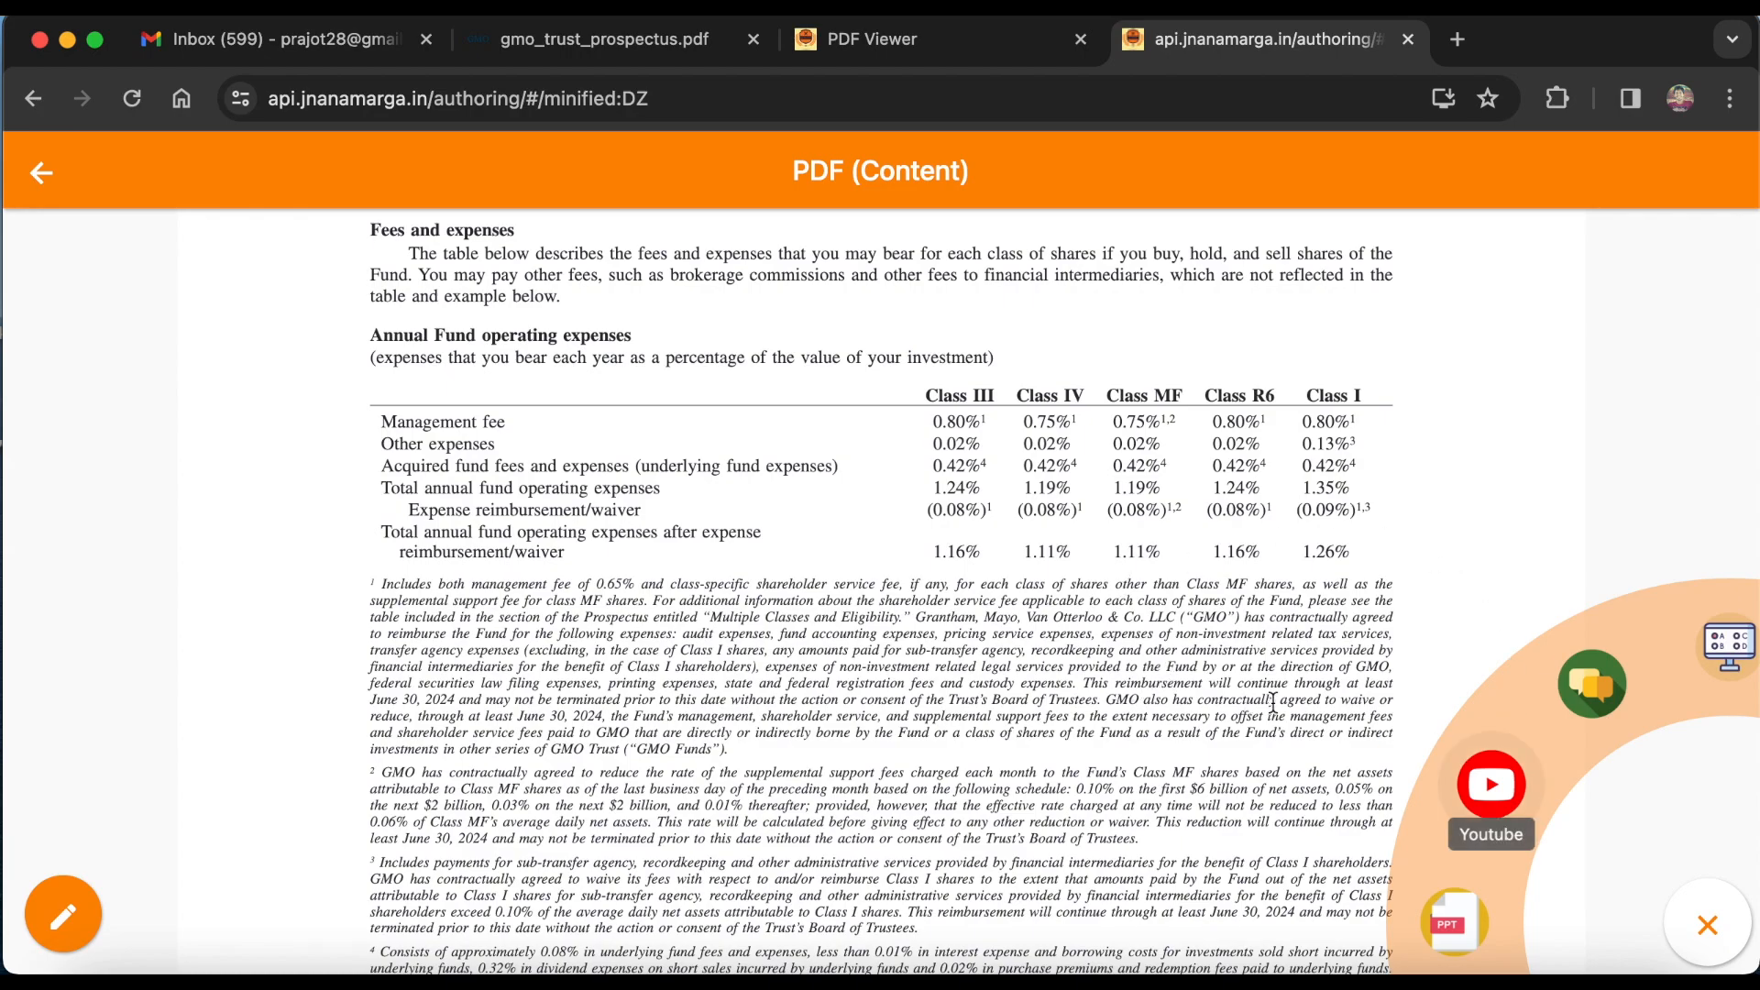
left_click(1487, 794)
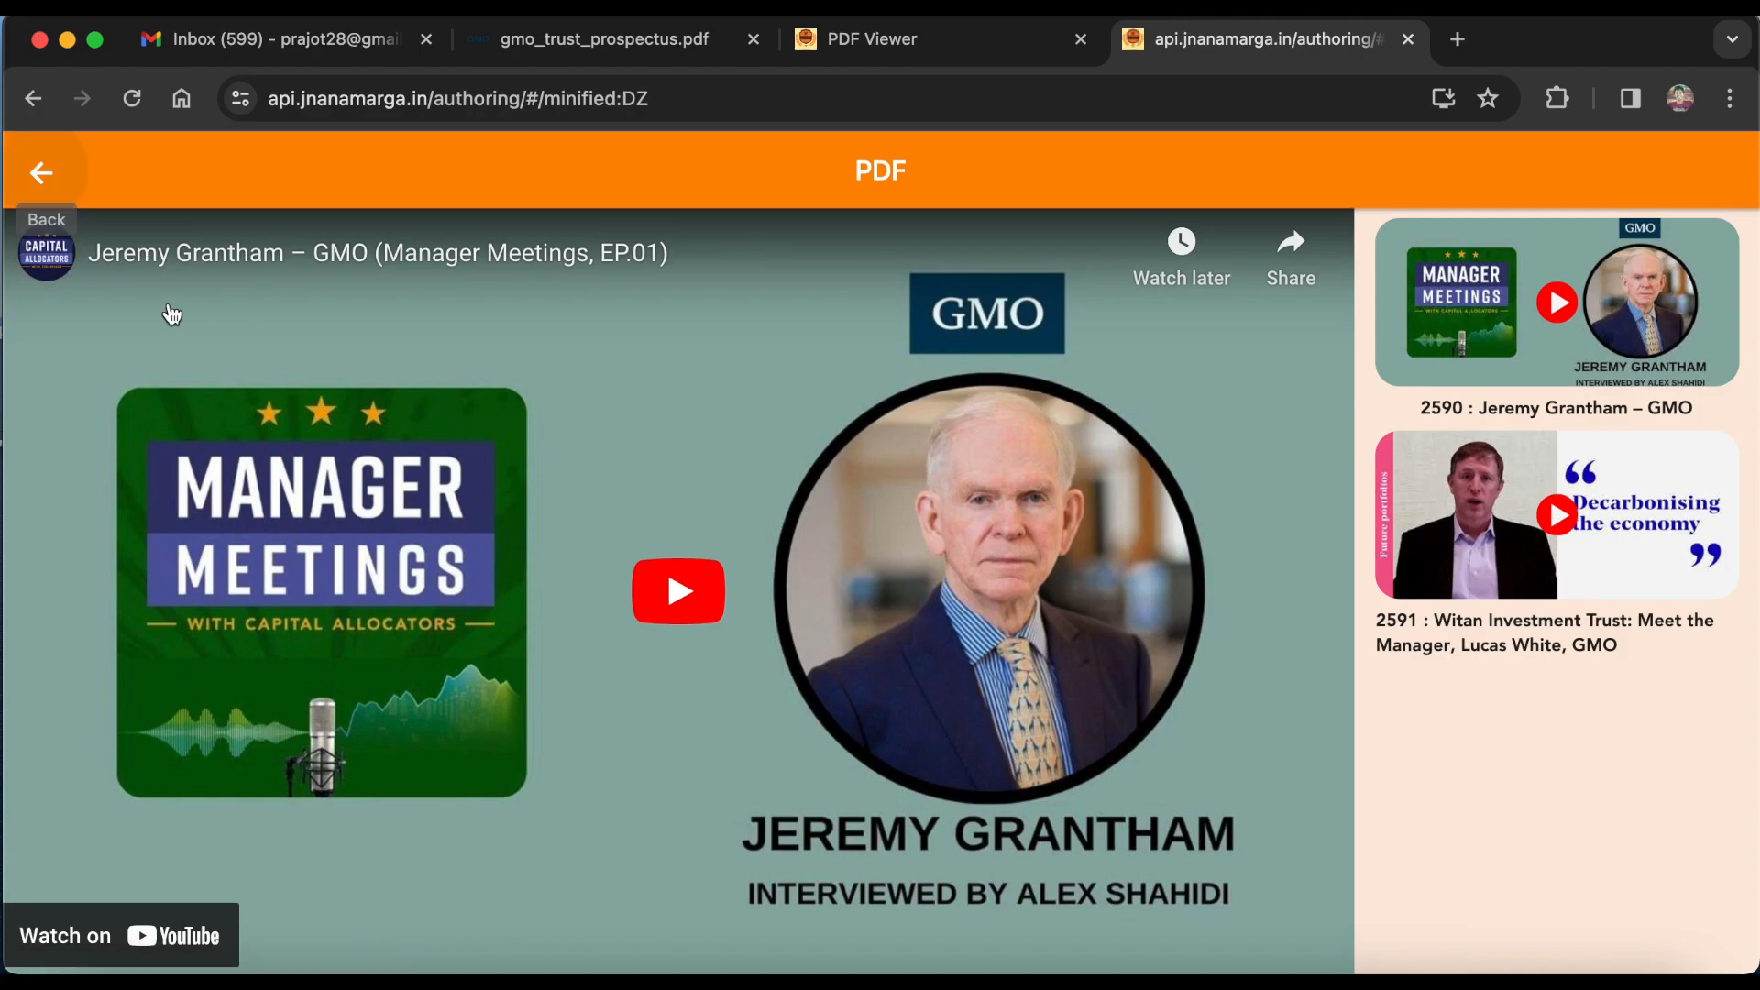
left_click(45, 174)
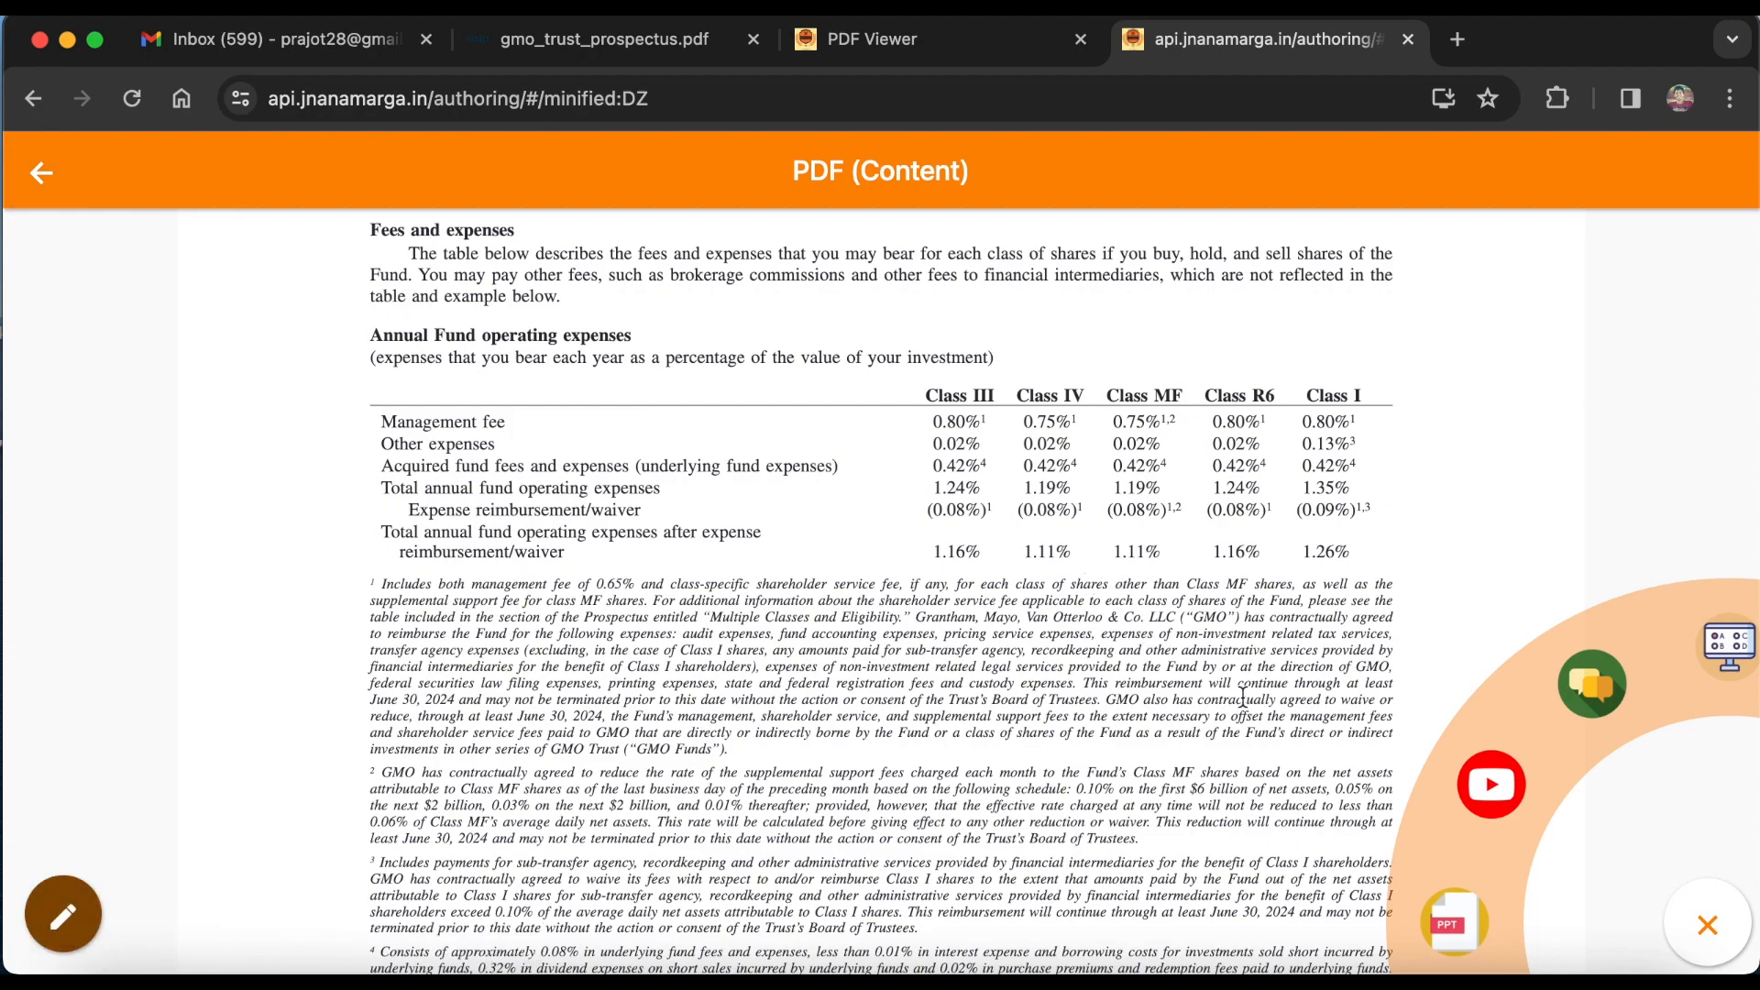
In edit mode, open the page's YouTube authoring screen and review the videos suggested by AI
left_click(1501, 802)
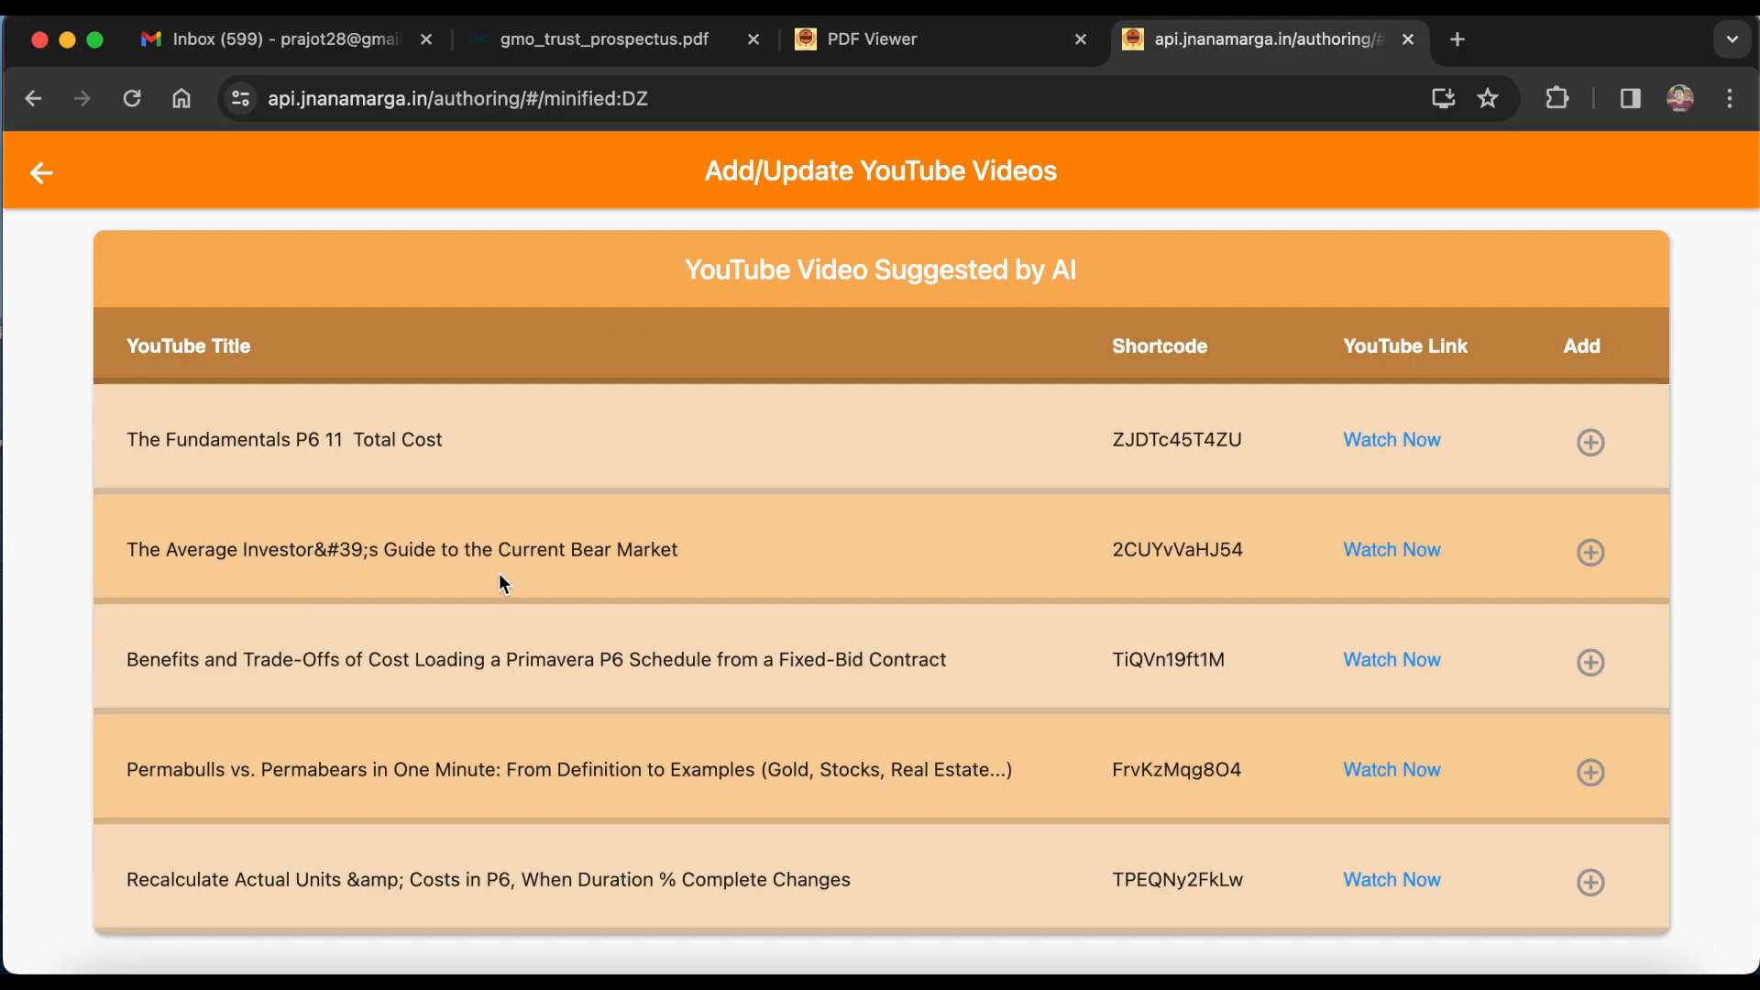
scroll(499, 575, "down", 1)
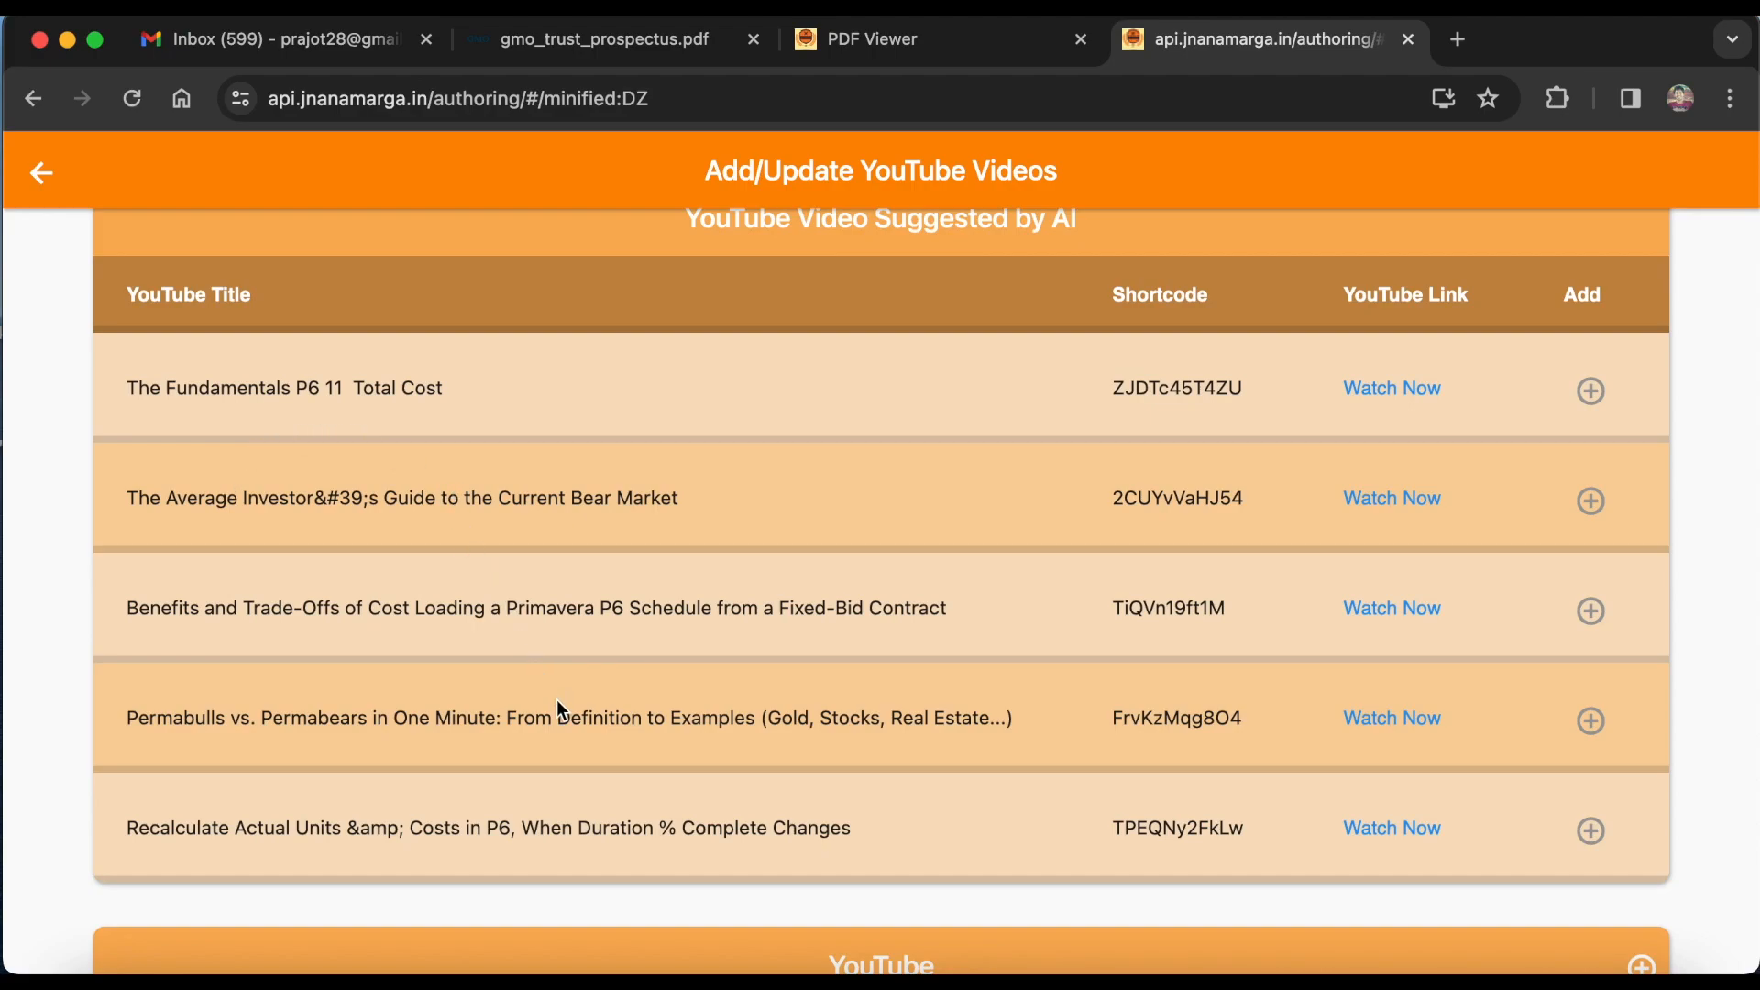
scroll(563, 719, "down", 1)
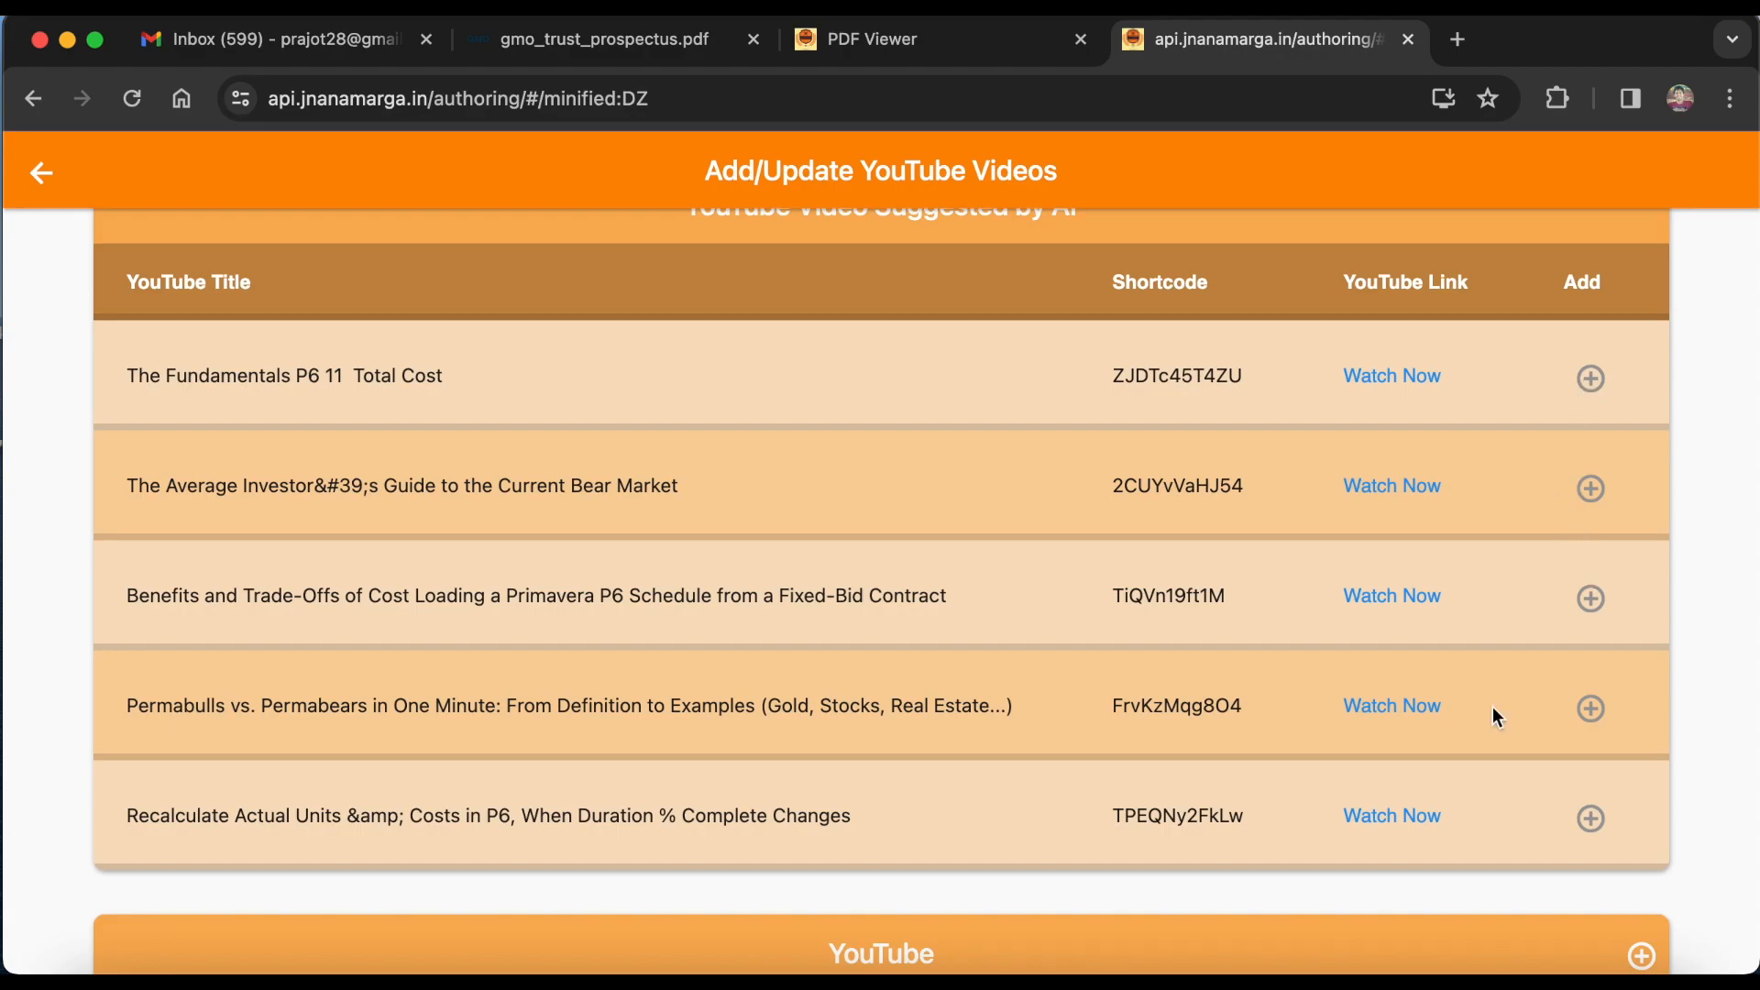
scroll(1439, 772, "down", 2)
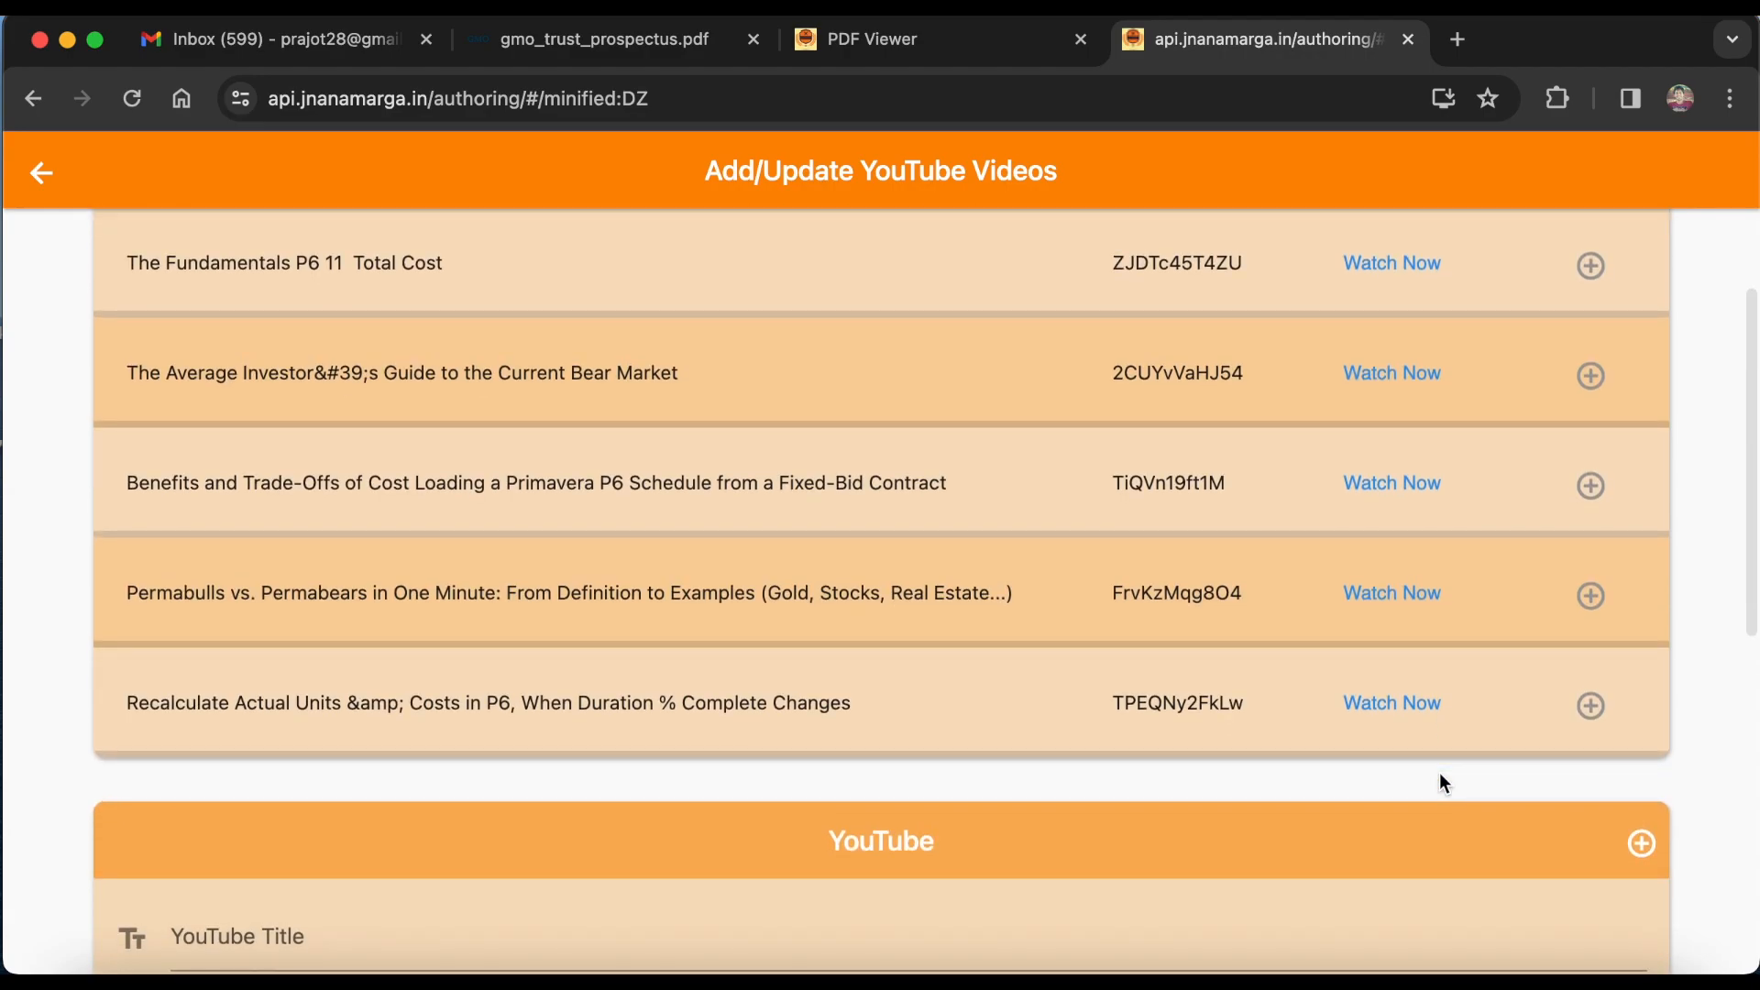
scroll(1351, 570, "down", 1)
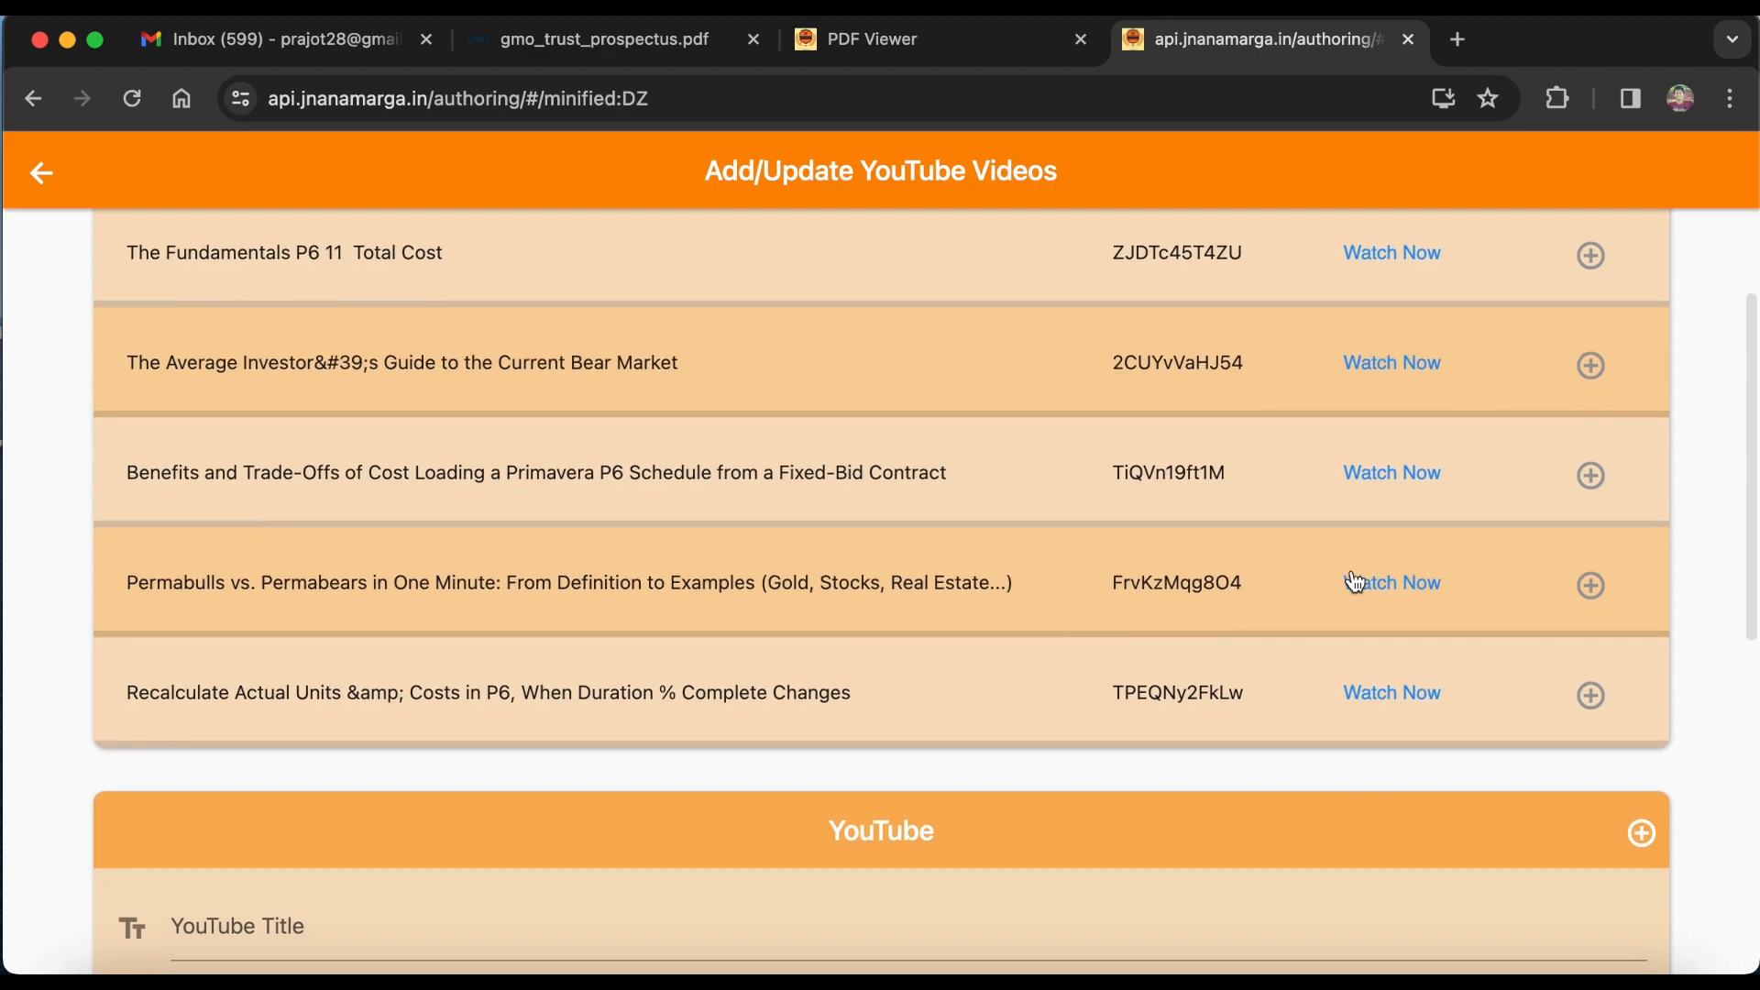
scroll(924, 500, "up", 1)
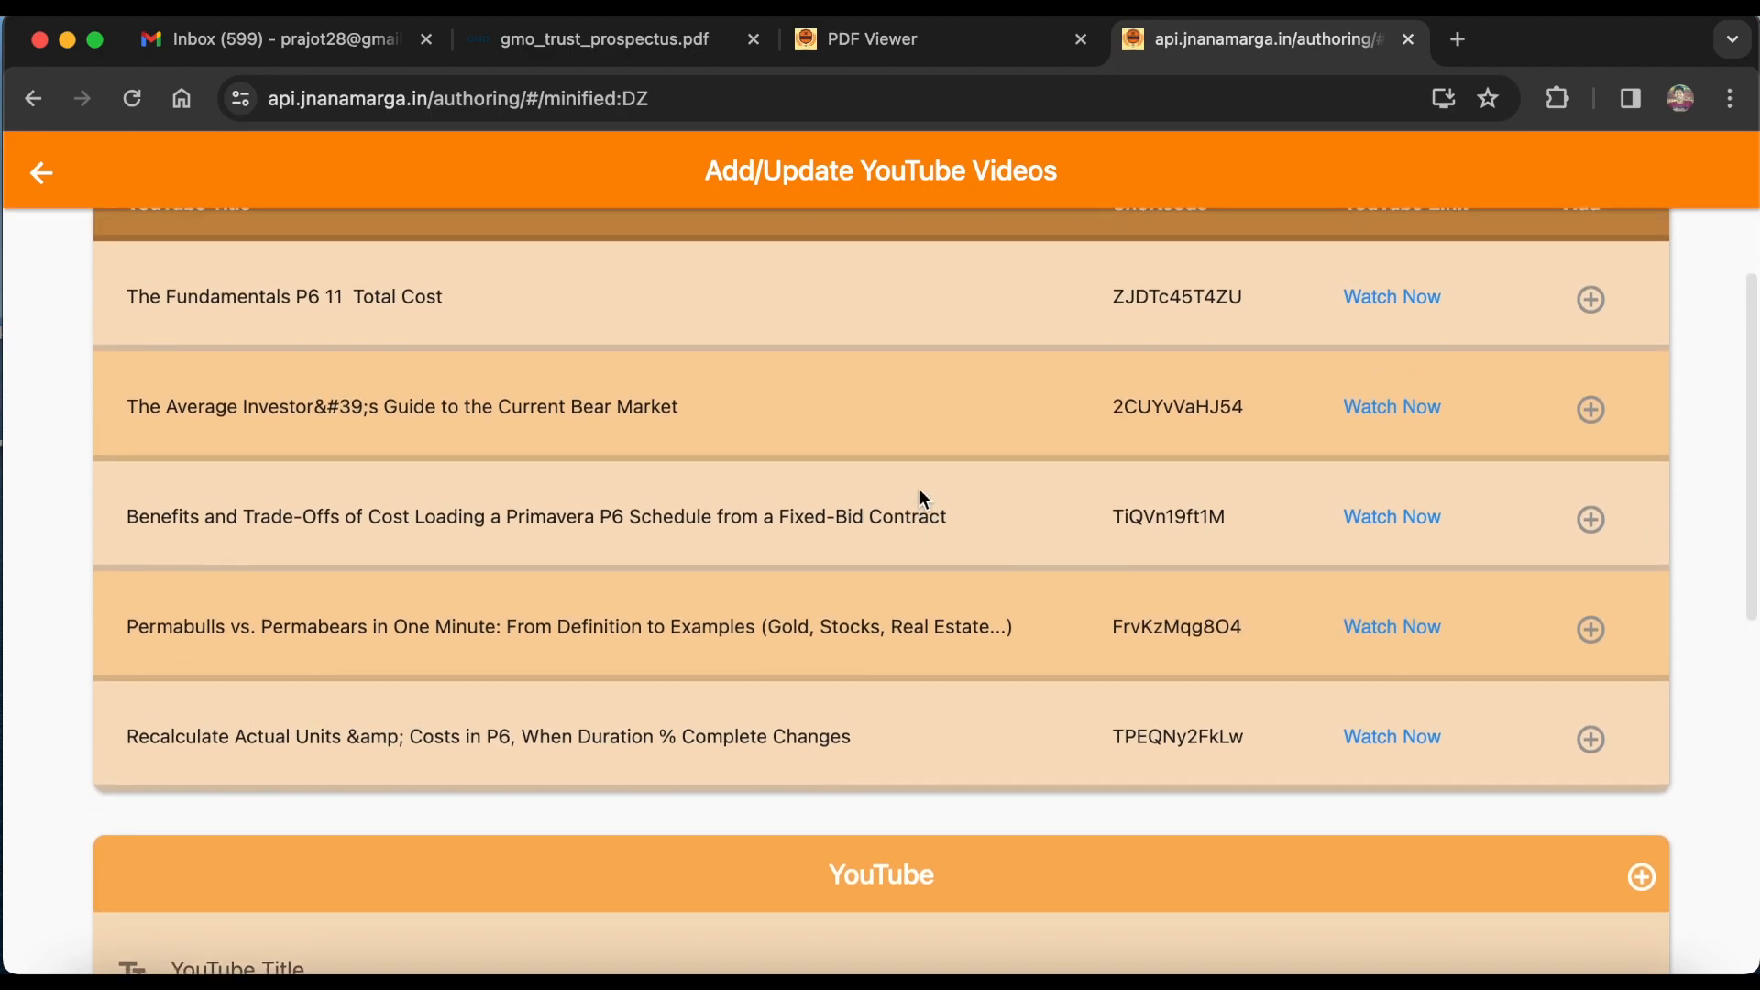
scroll(729, 510, "down", 4)
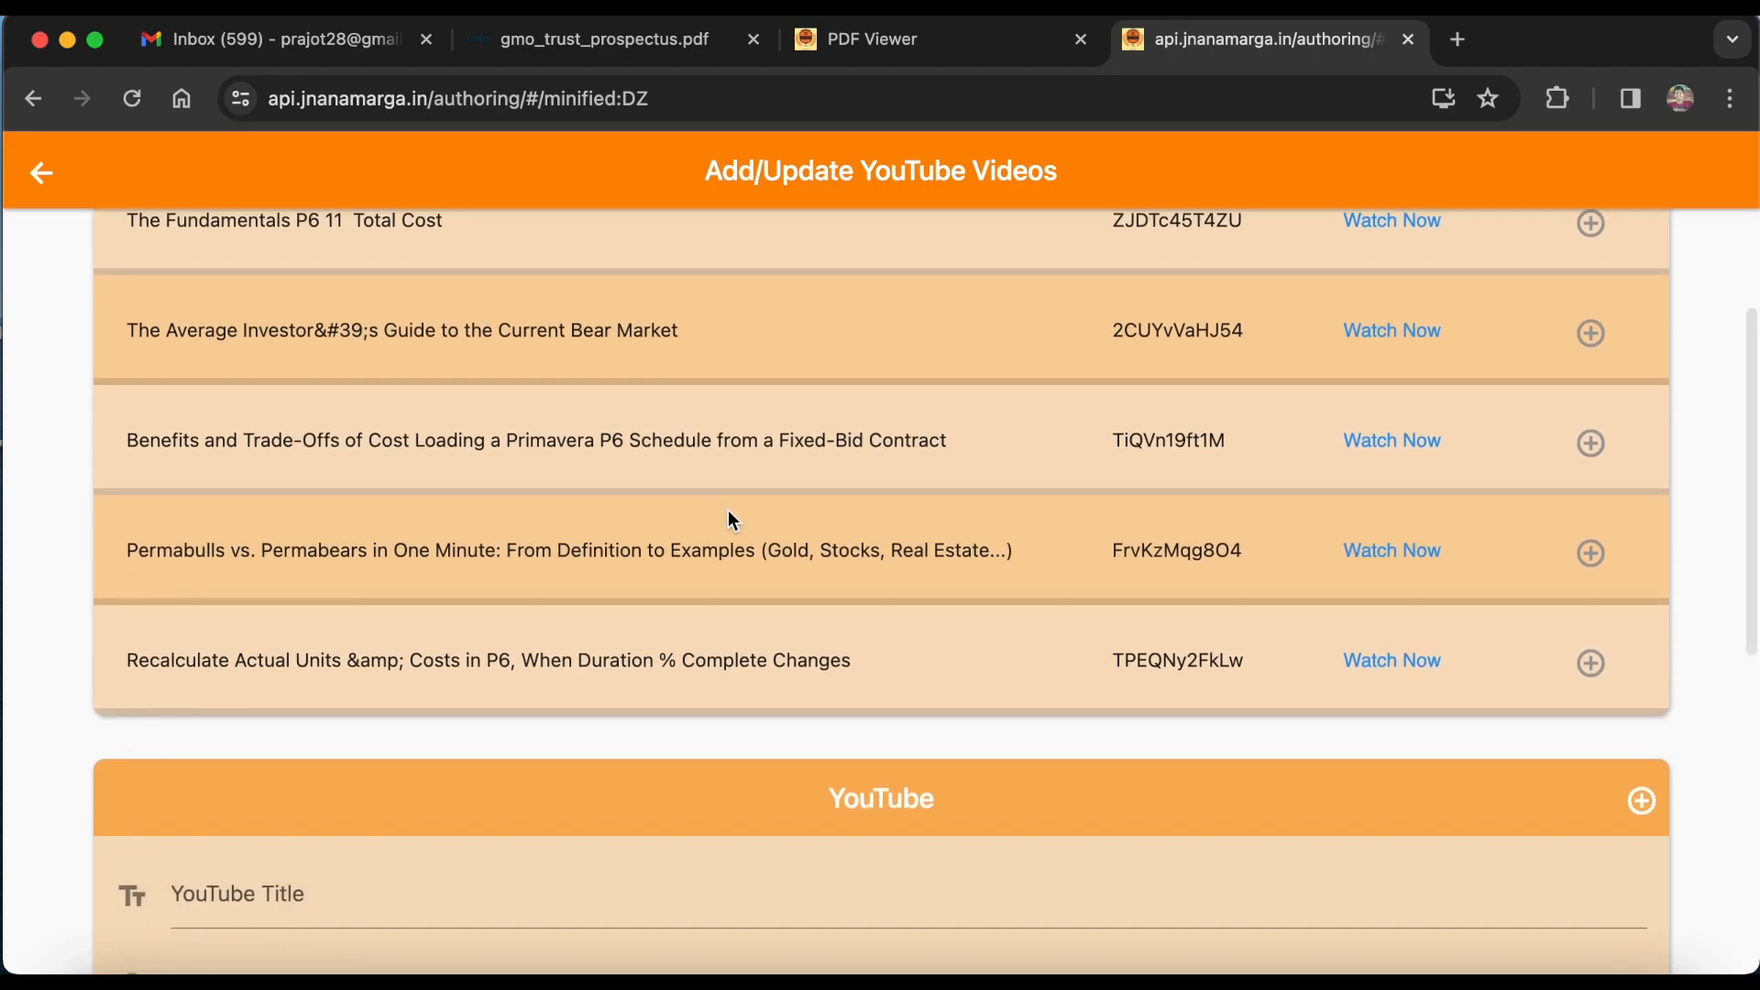
Review the manual YouTube entry fields and the list of videos already added, and return to the PDF
scroll(728, 510, "down", 2)
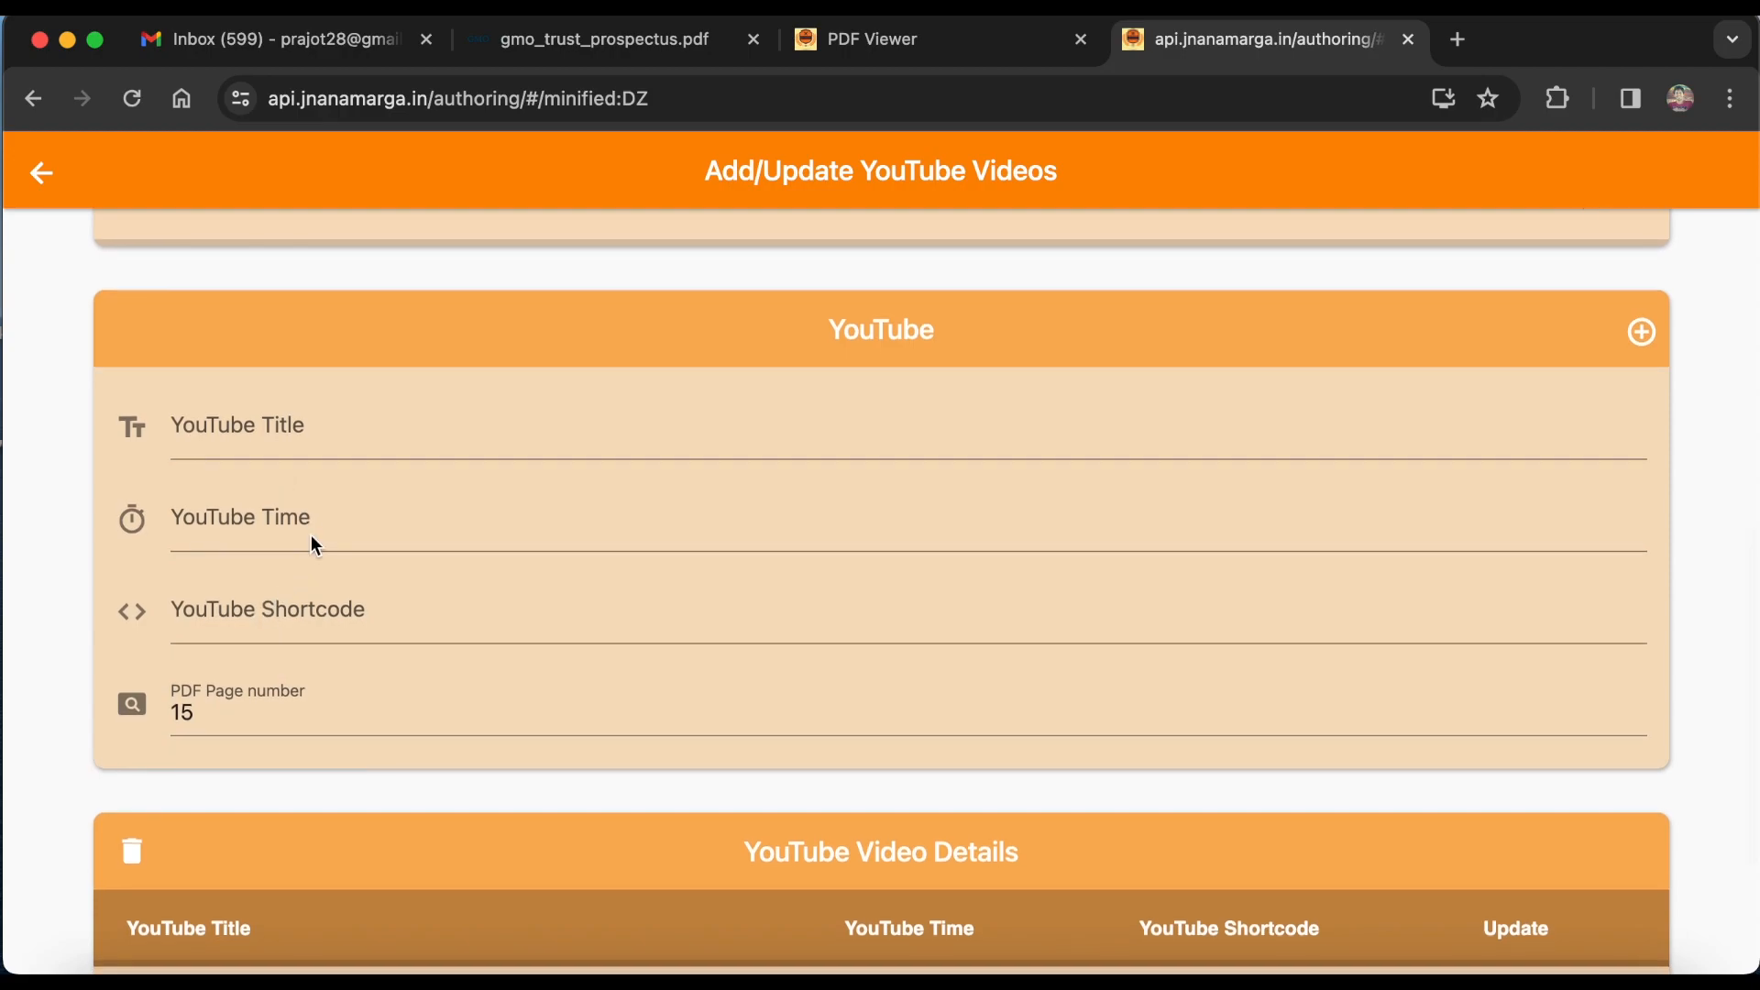
scroll(312, 535, "down", 1)
scroll(312, 535, "down", 1)
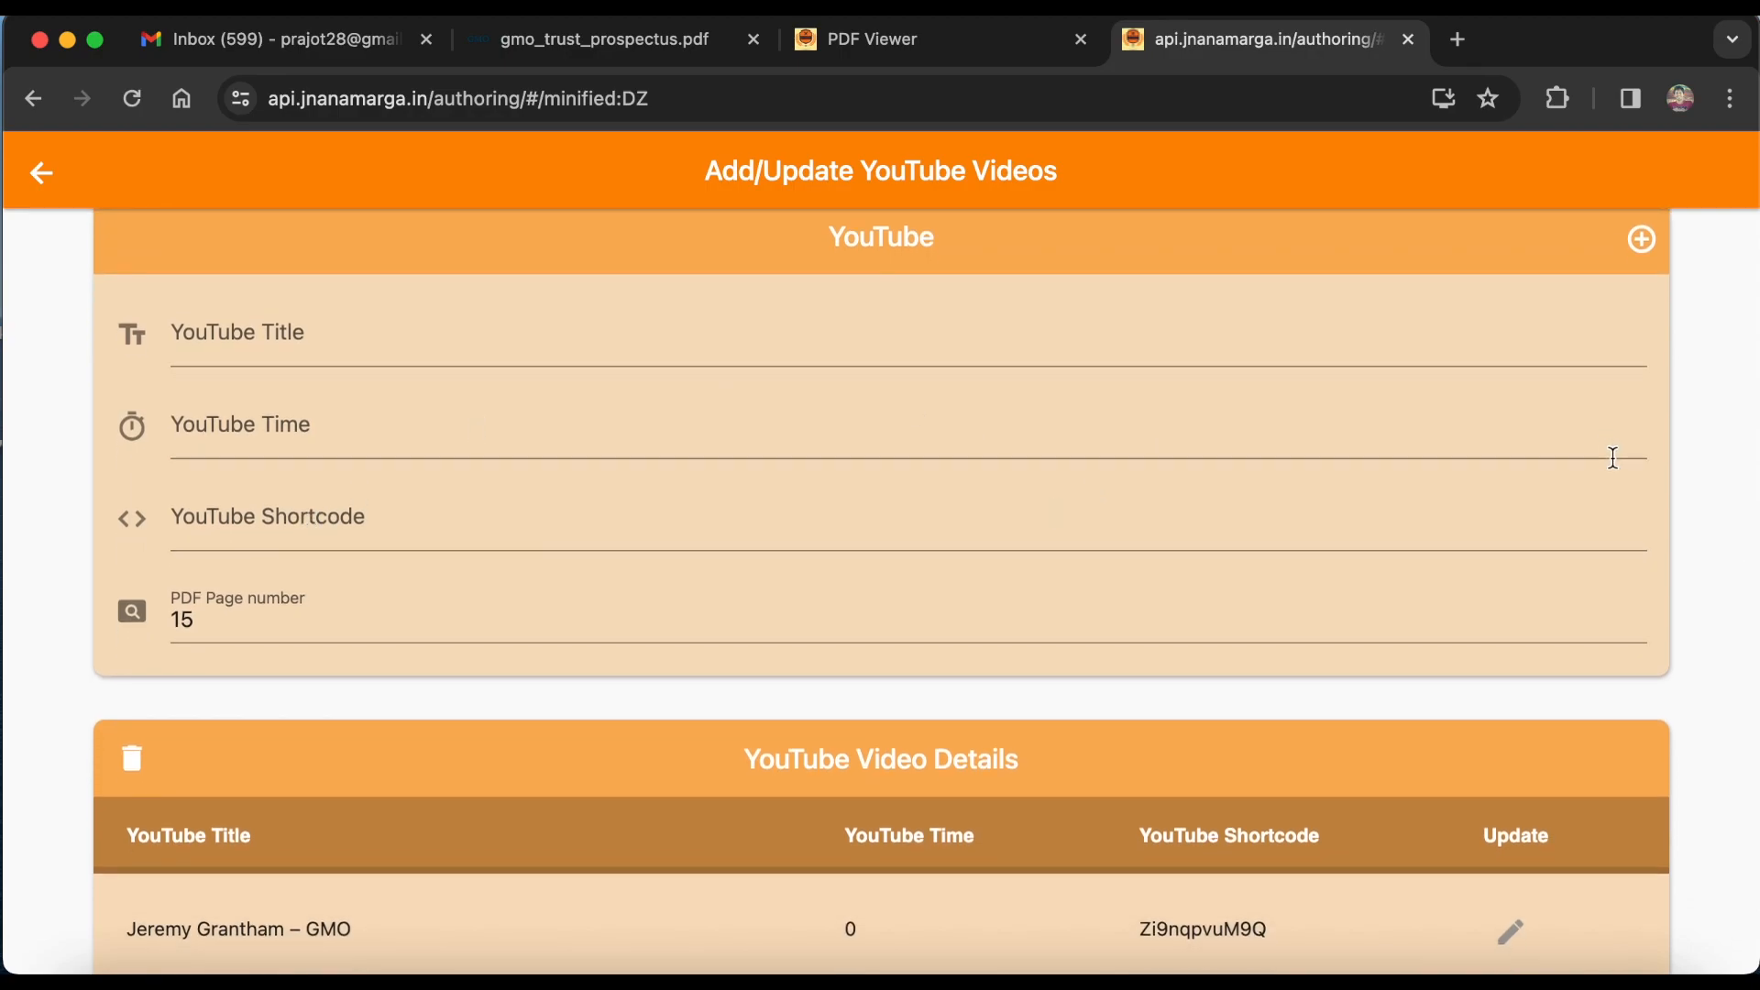
scroll(1614, 458, "up", 1)
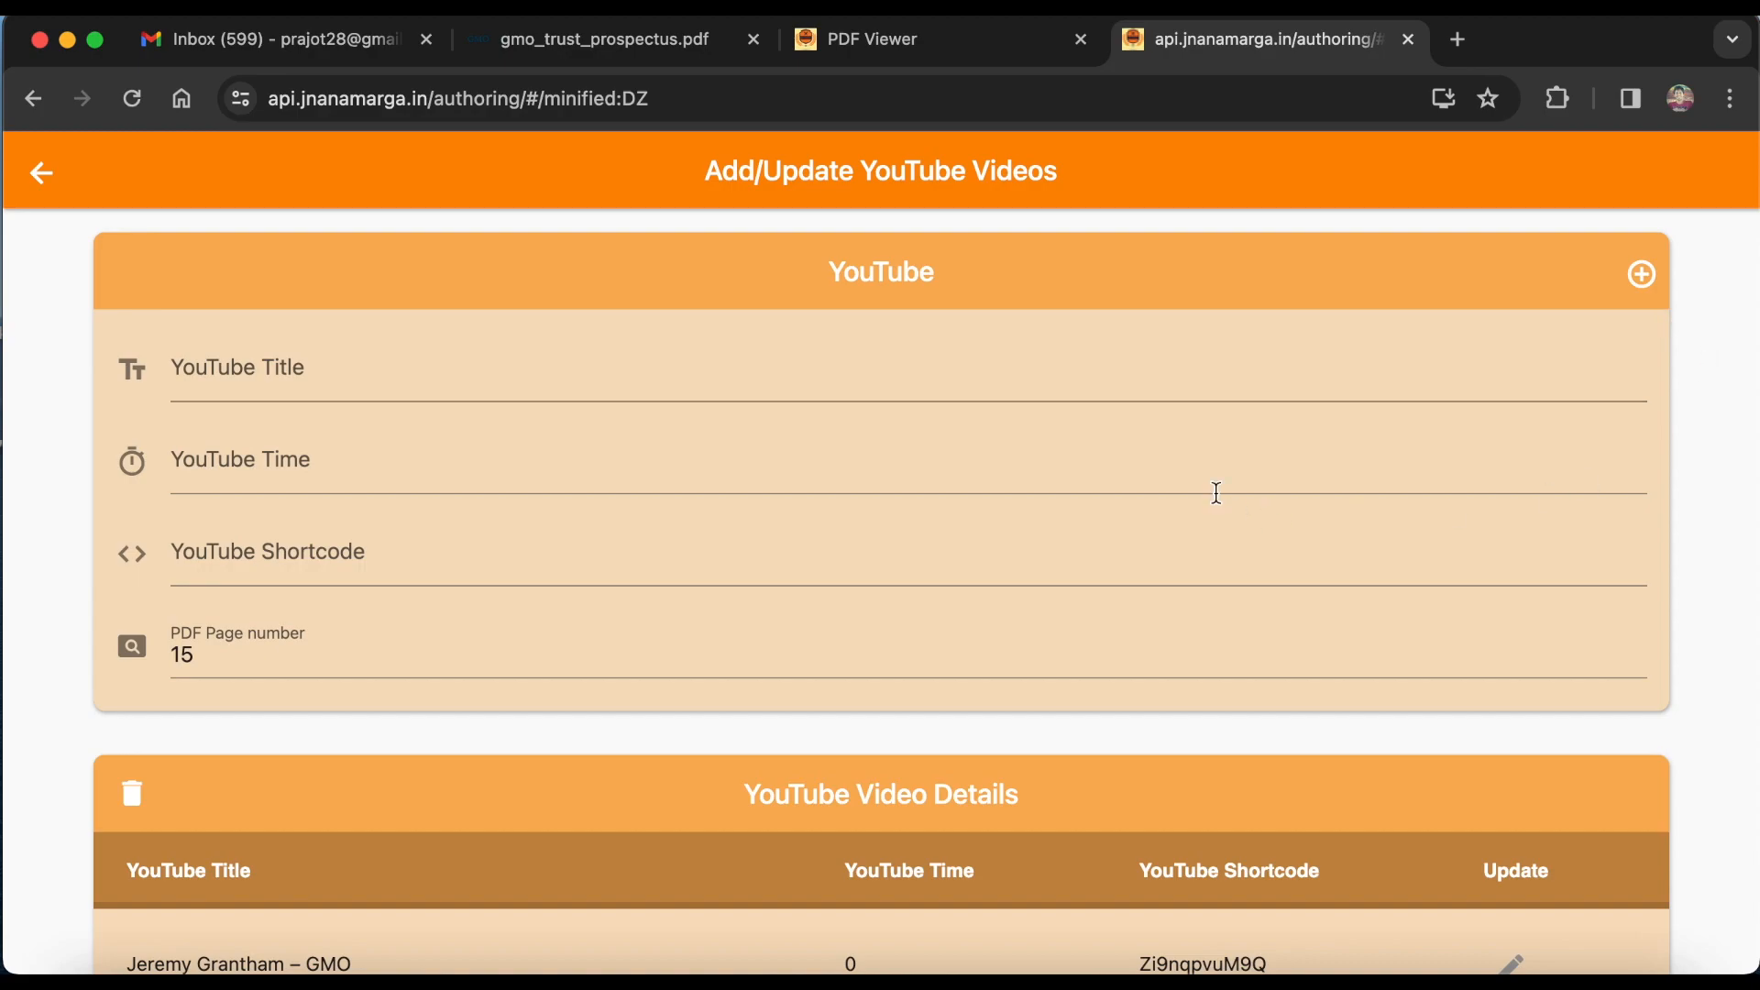
scroll(1217, 493, "down", 5)
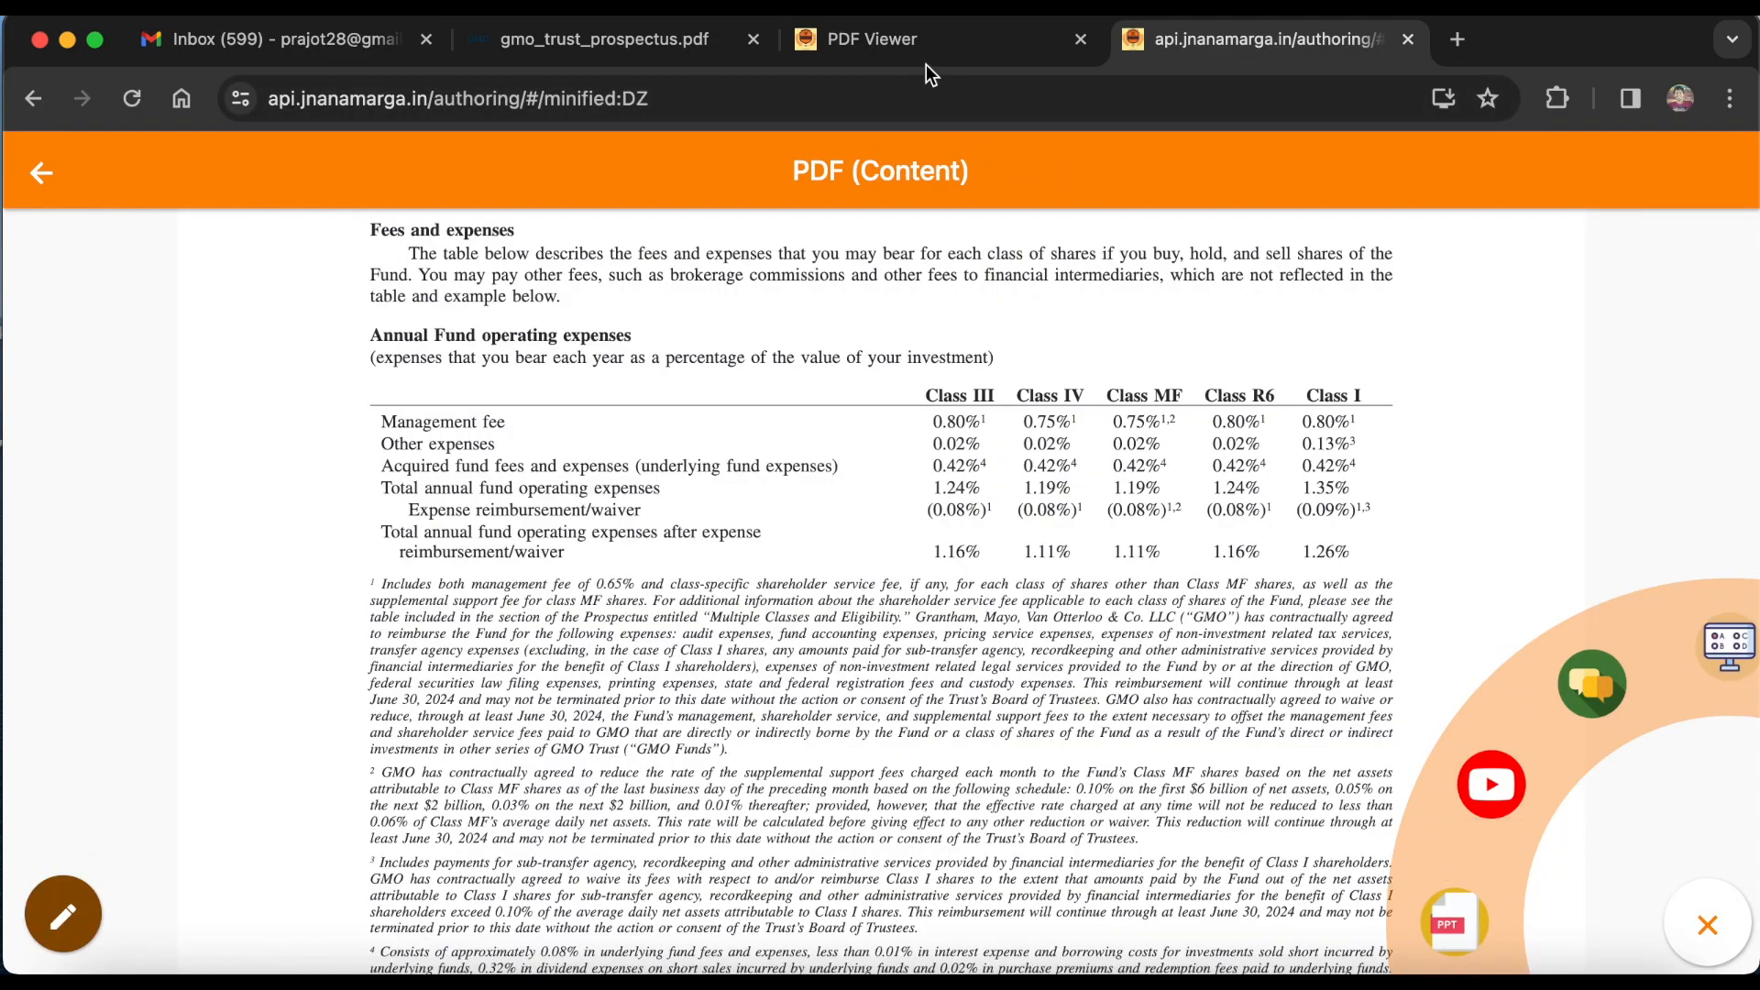
Switch to the PDF Viewer, close the slide overlay and find the same Annual Fund operating expenses table
left_click(908, 38)
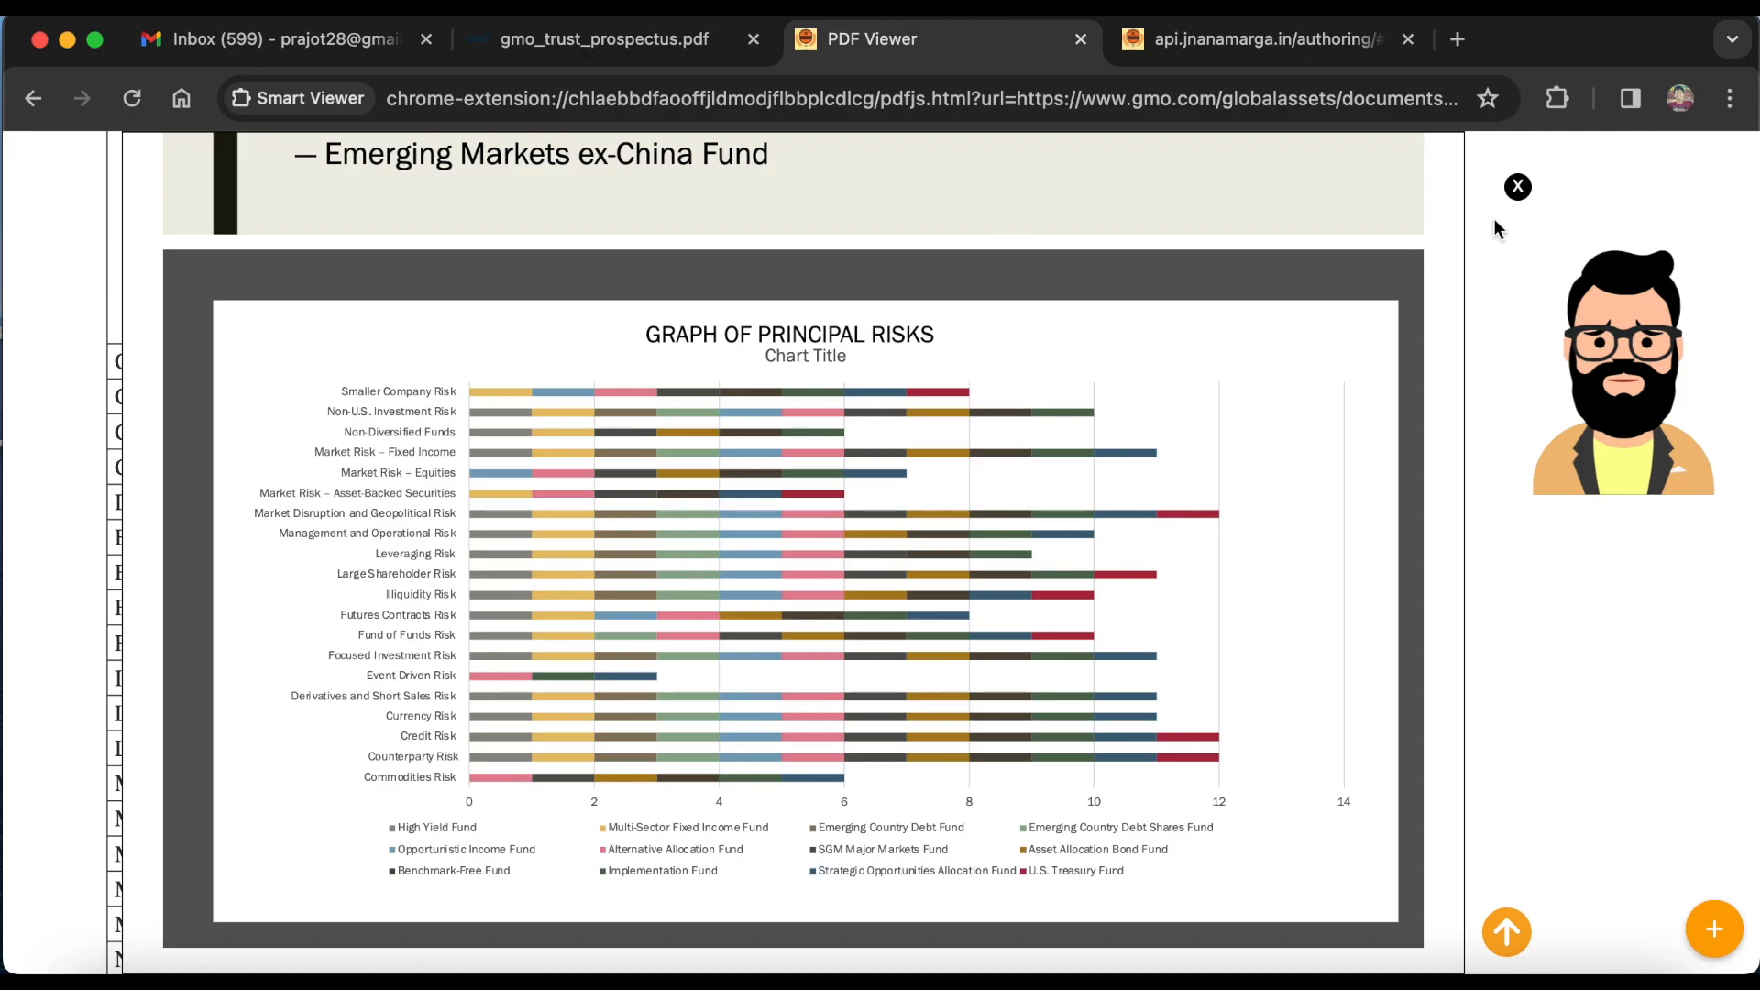
left_click(1518, 187)
scroll(1346, 519, "up", 10)
scroll(981, 756, "up", 5)
scroll(981, 756, "down", 10)
scroll(981, 761, "down", 4)
scroll(981, 756, "up", 6)
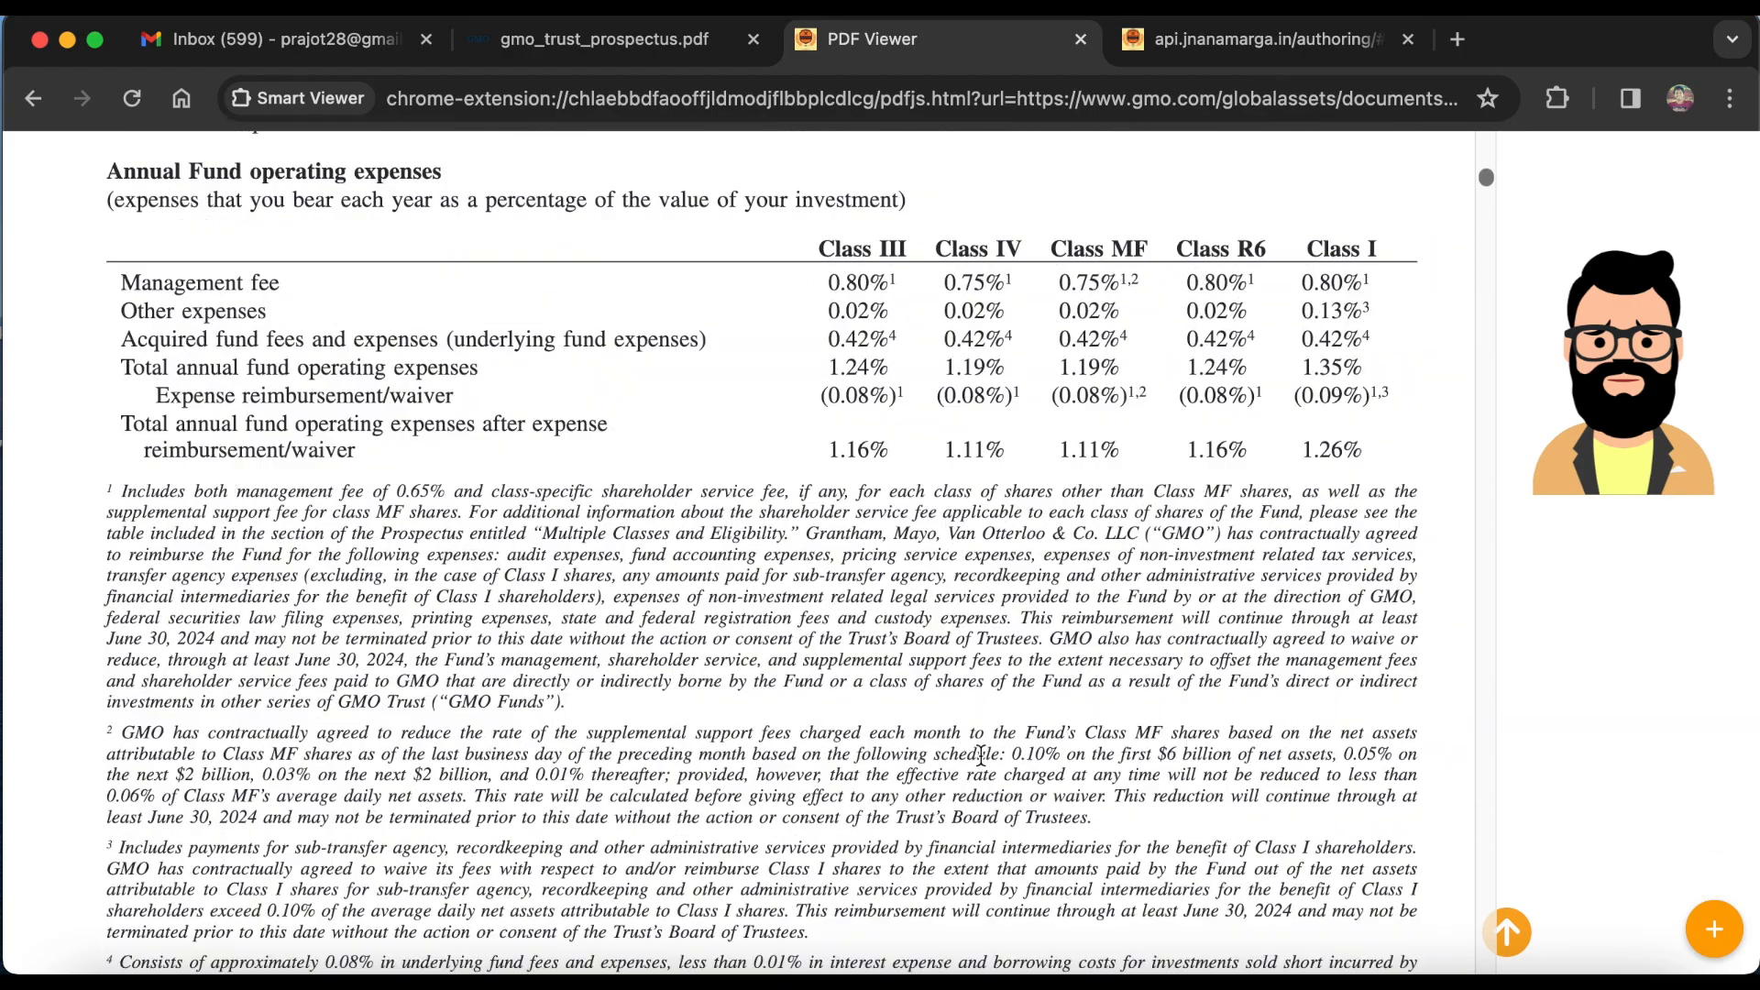
Return to the authoring site and check which YouTube videos are listed for this page
left_click(1283, 42)
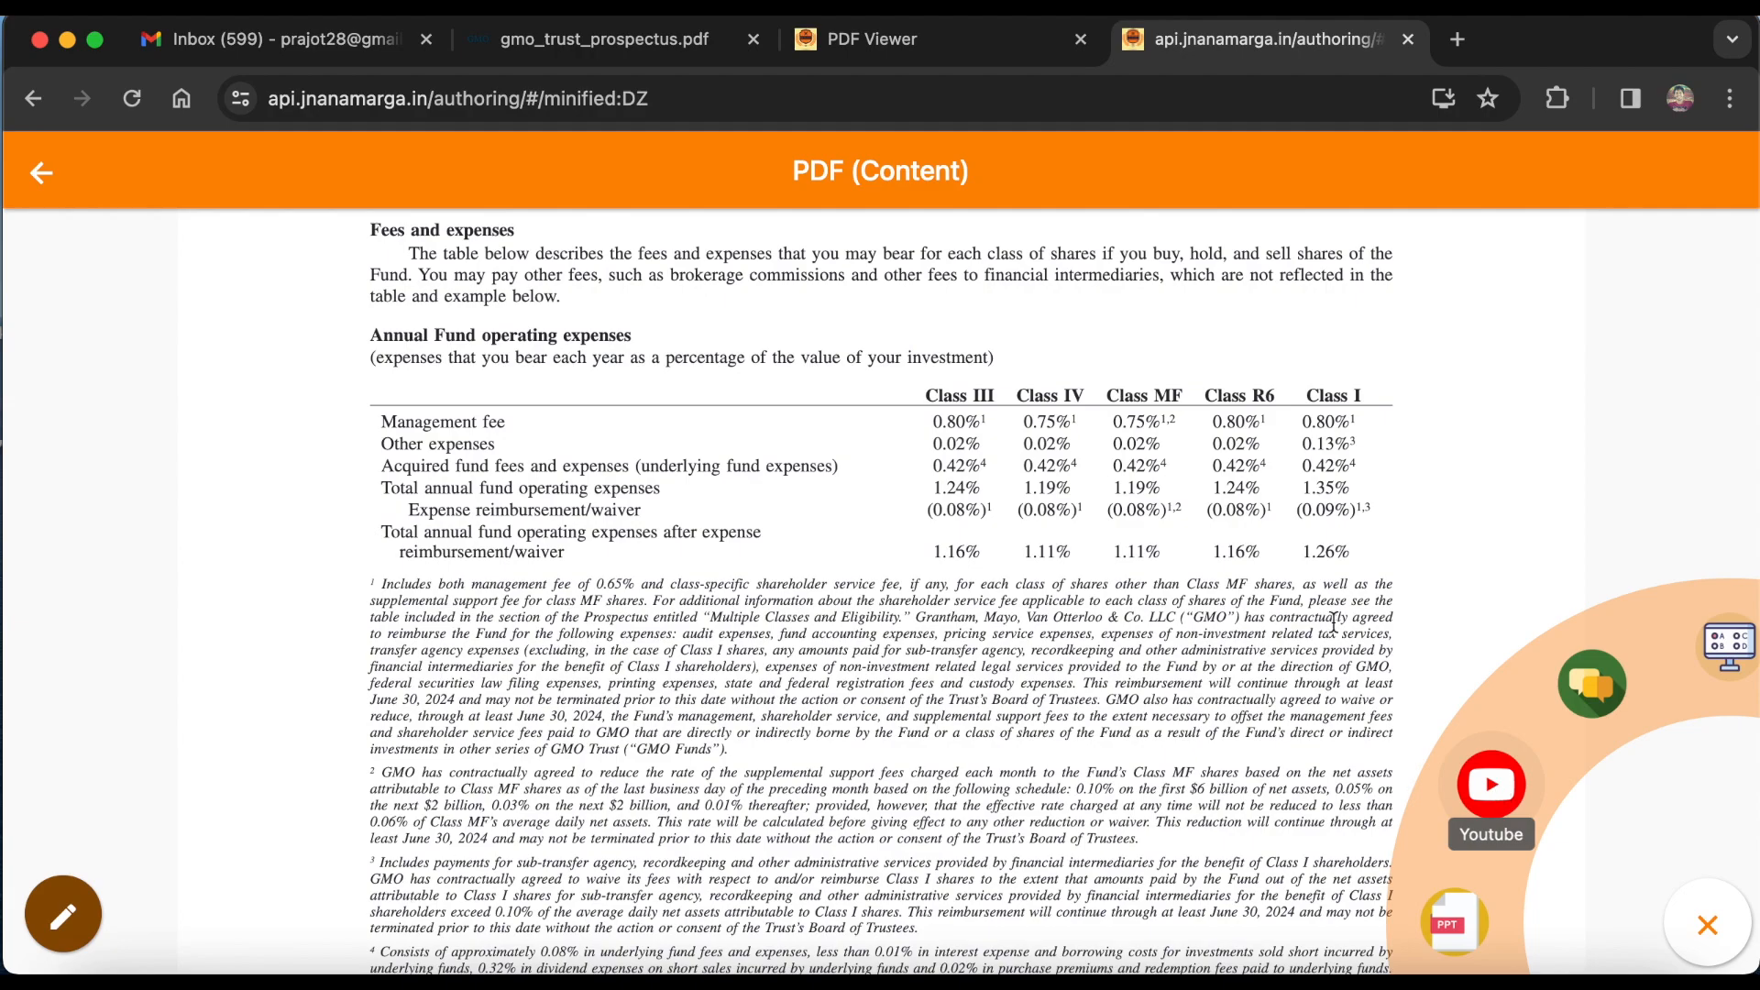
left_click(1480, 784)
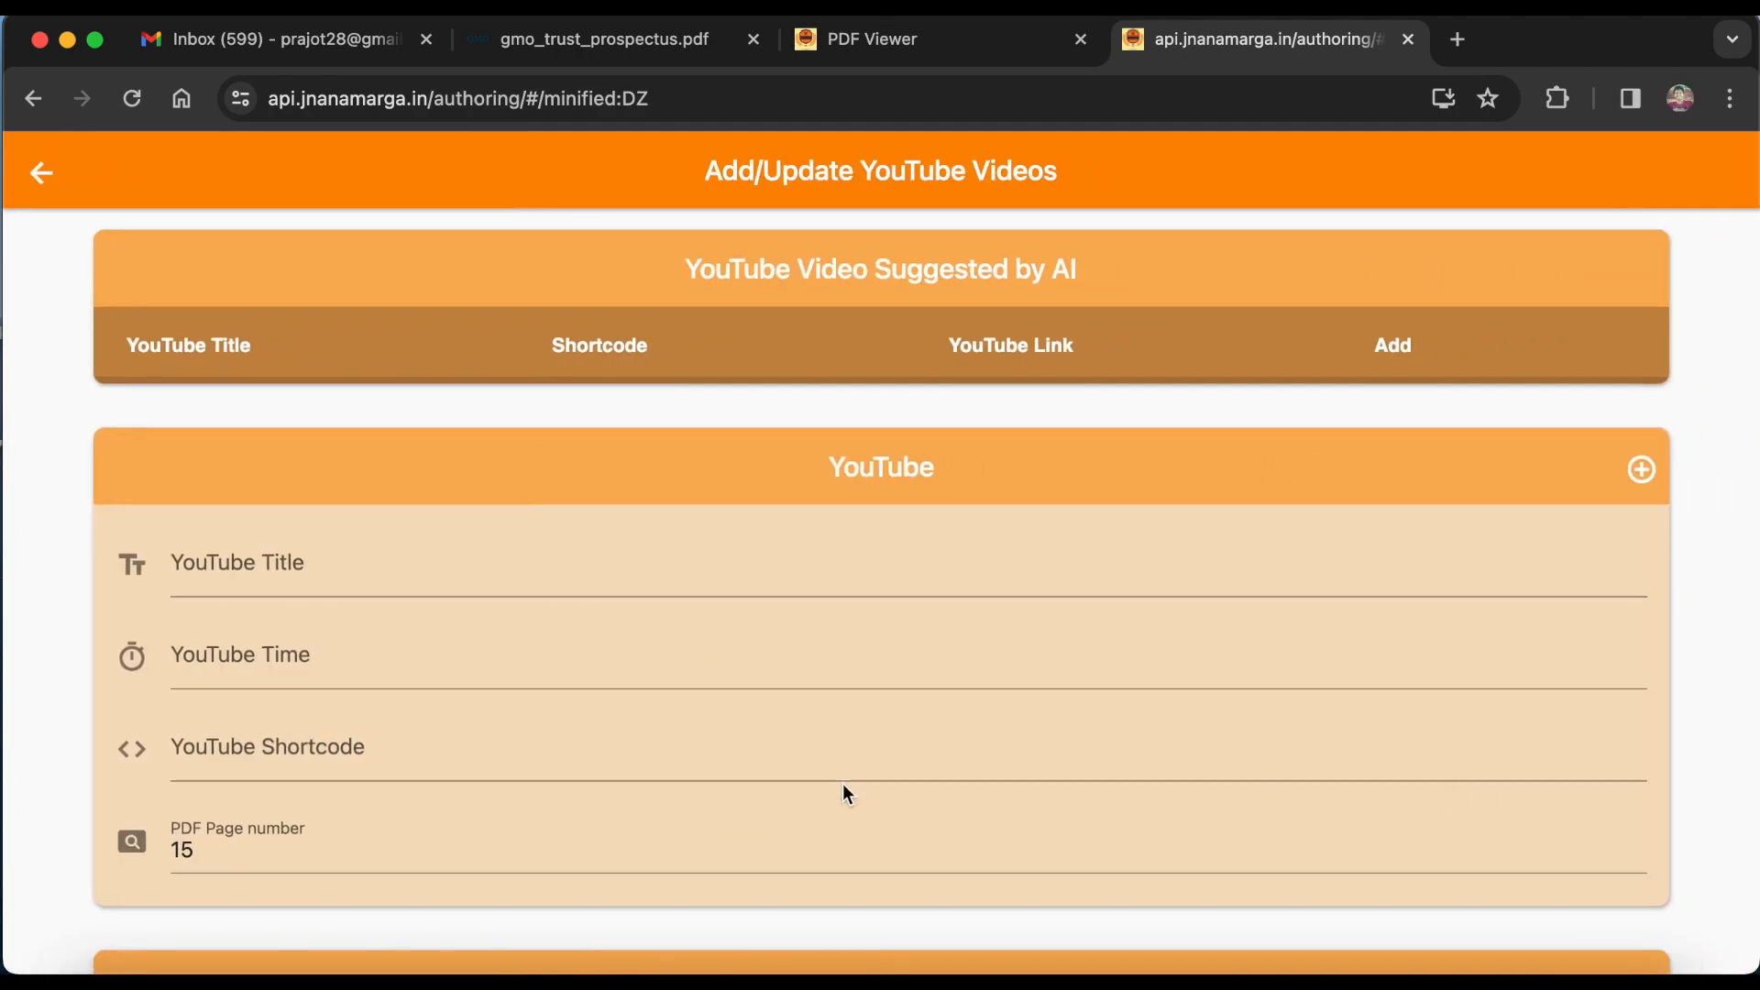
scroll(843, 785, "down", 5)
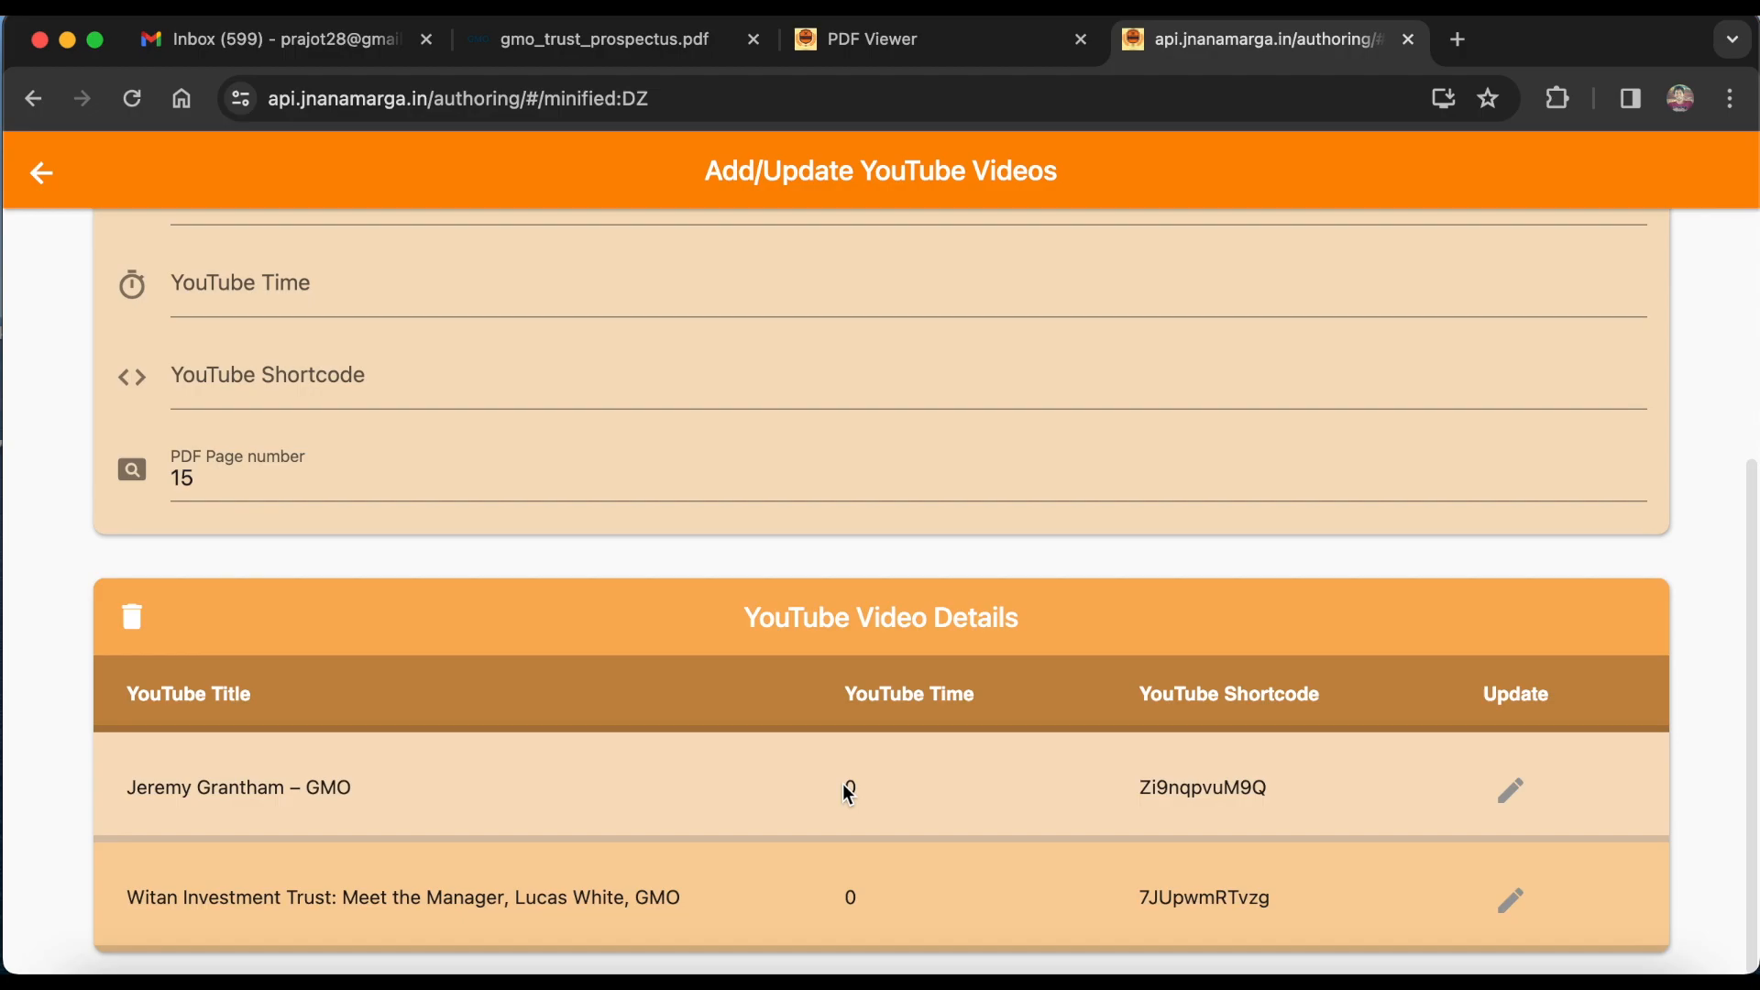
In the PDF Viewer, open the page's YouTube videos, pause the GMO Manager Meetings episode and close the player
left_click(891, 46)
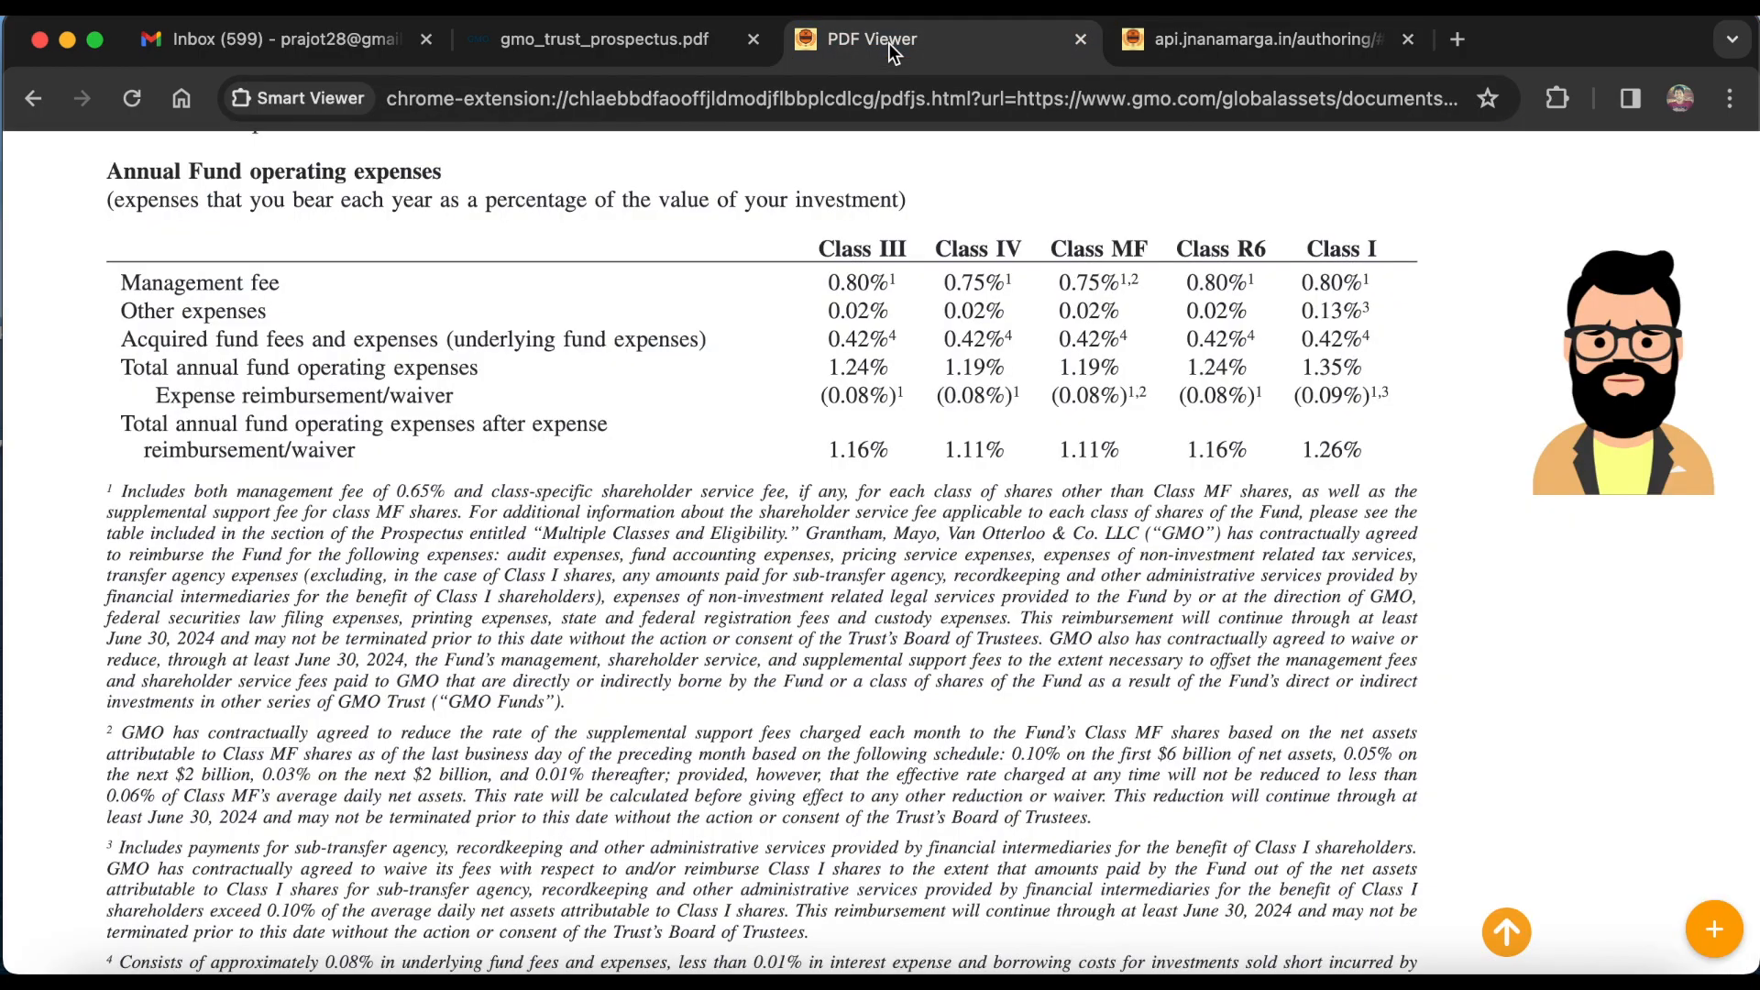
left_click(1713, 929)
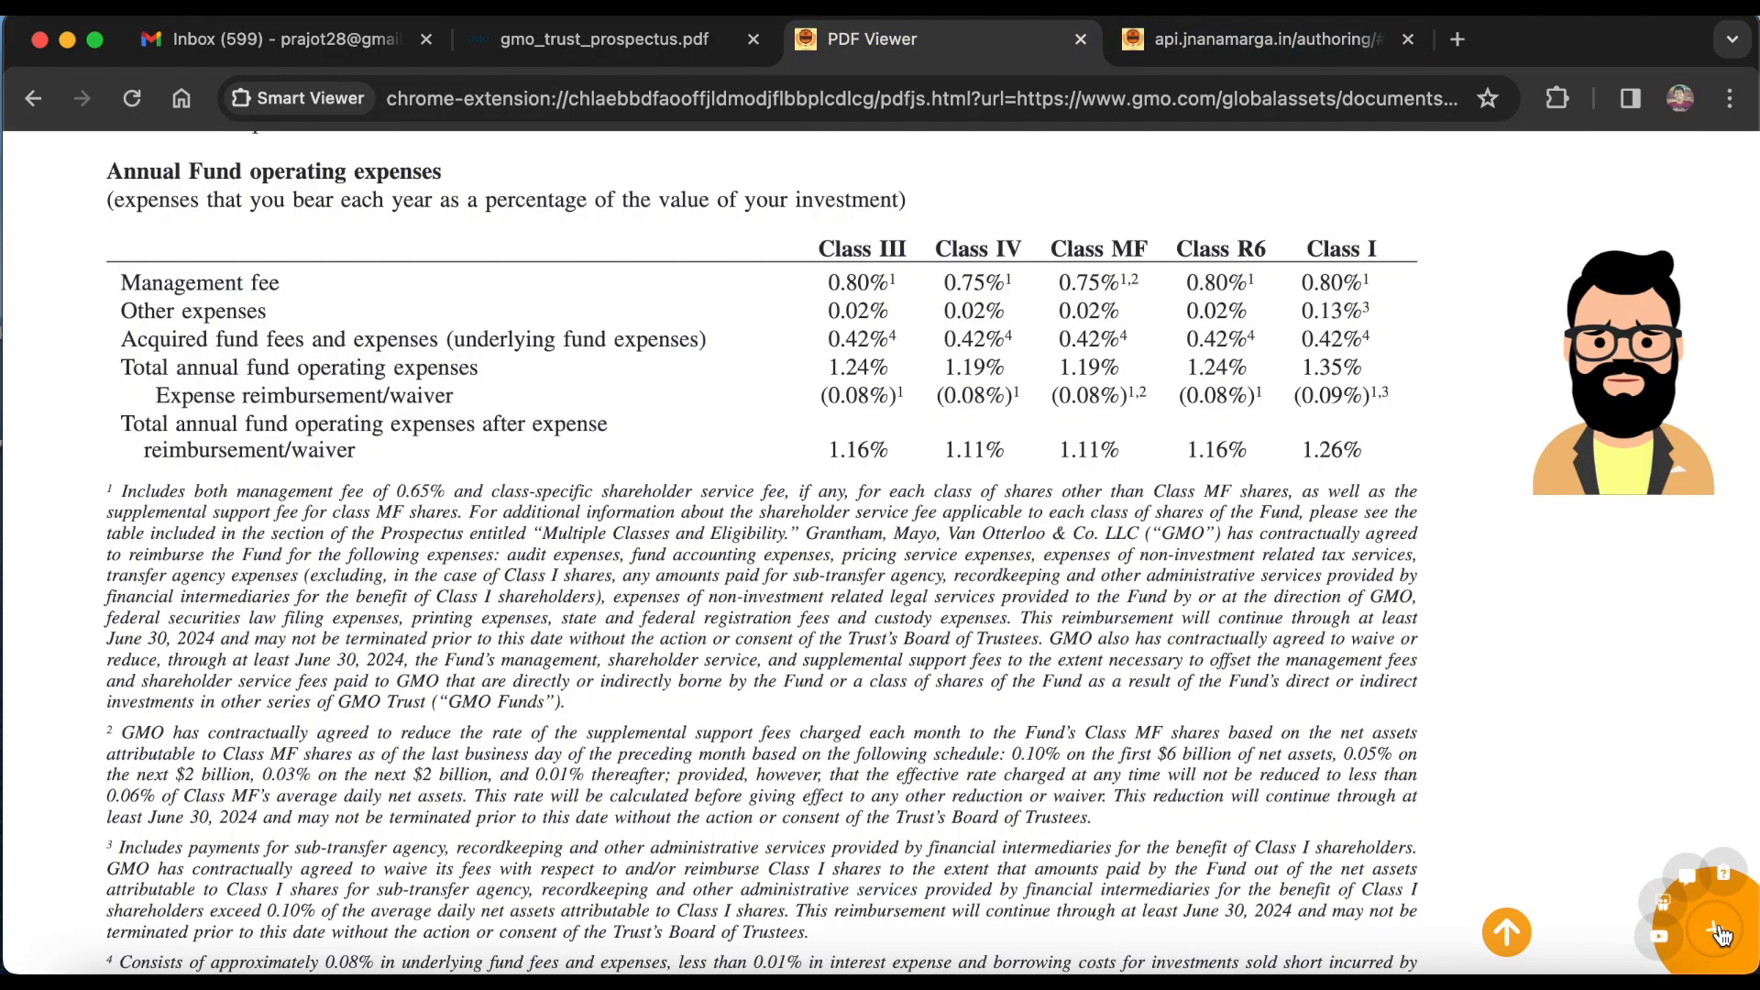
left_click(1598, 954)
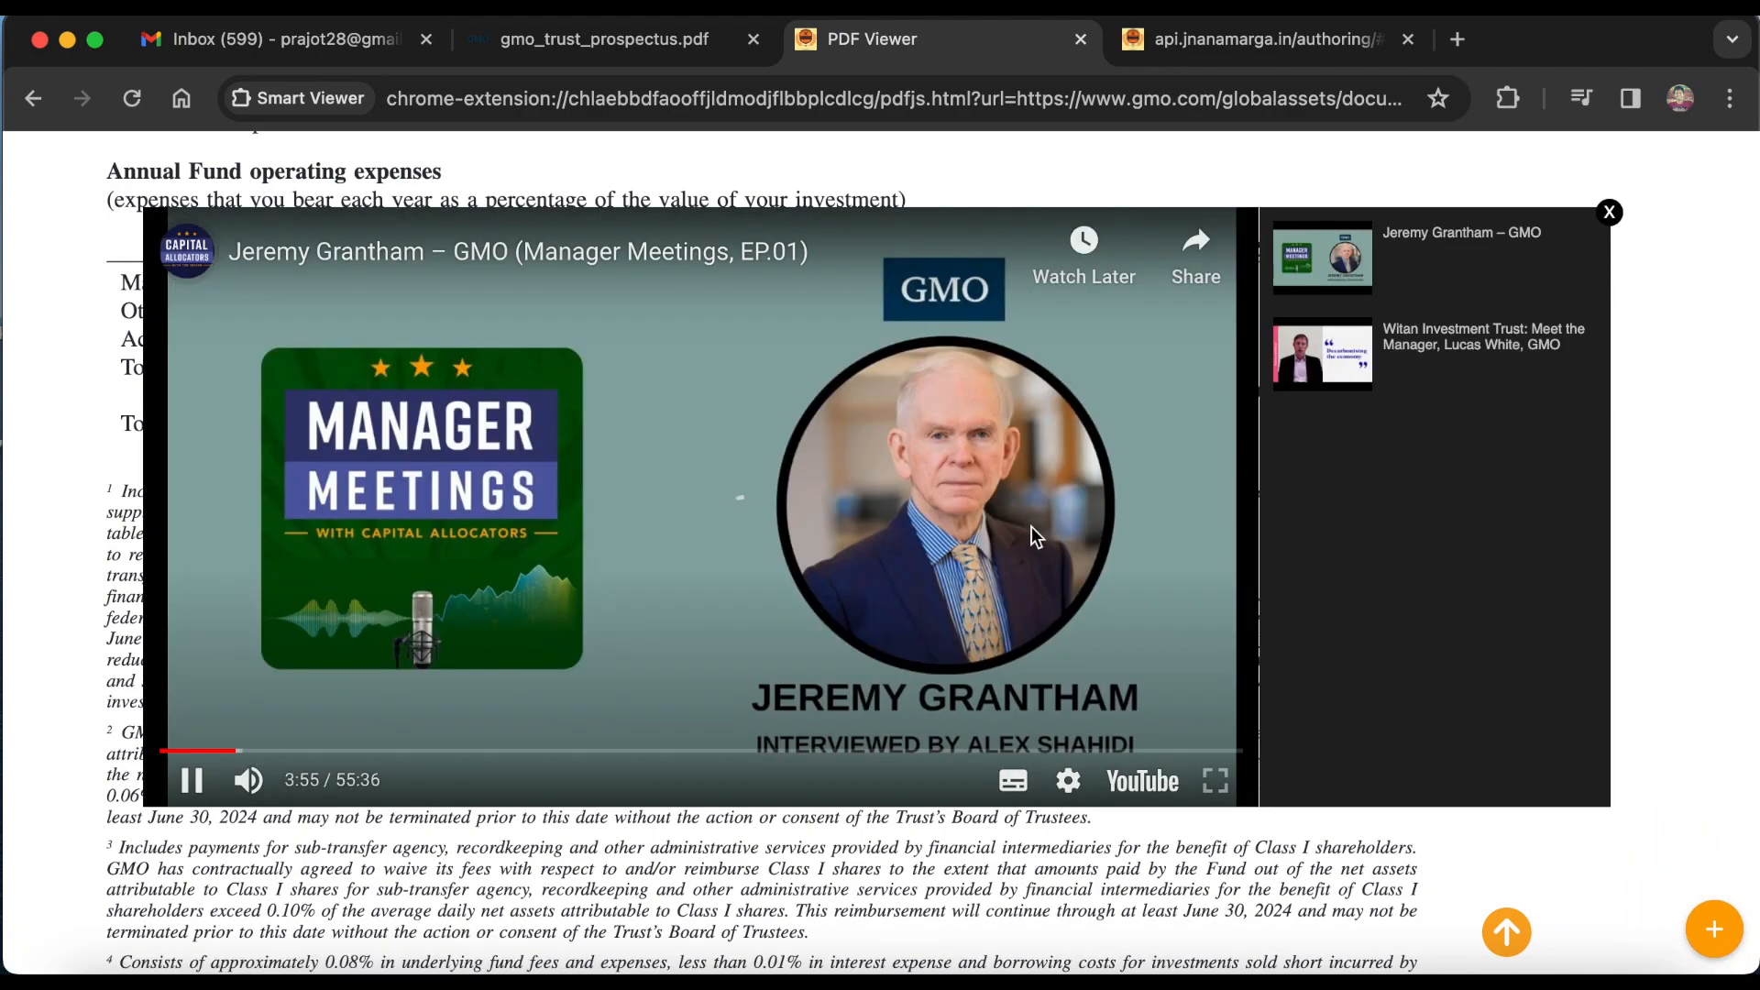
left_click(191, 781)
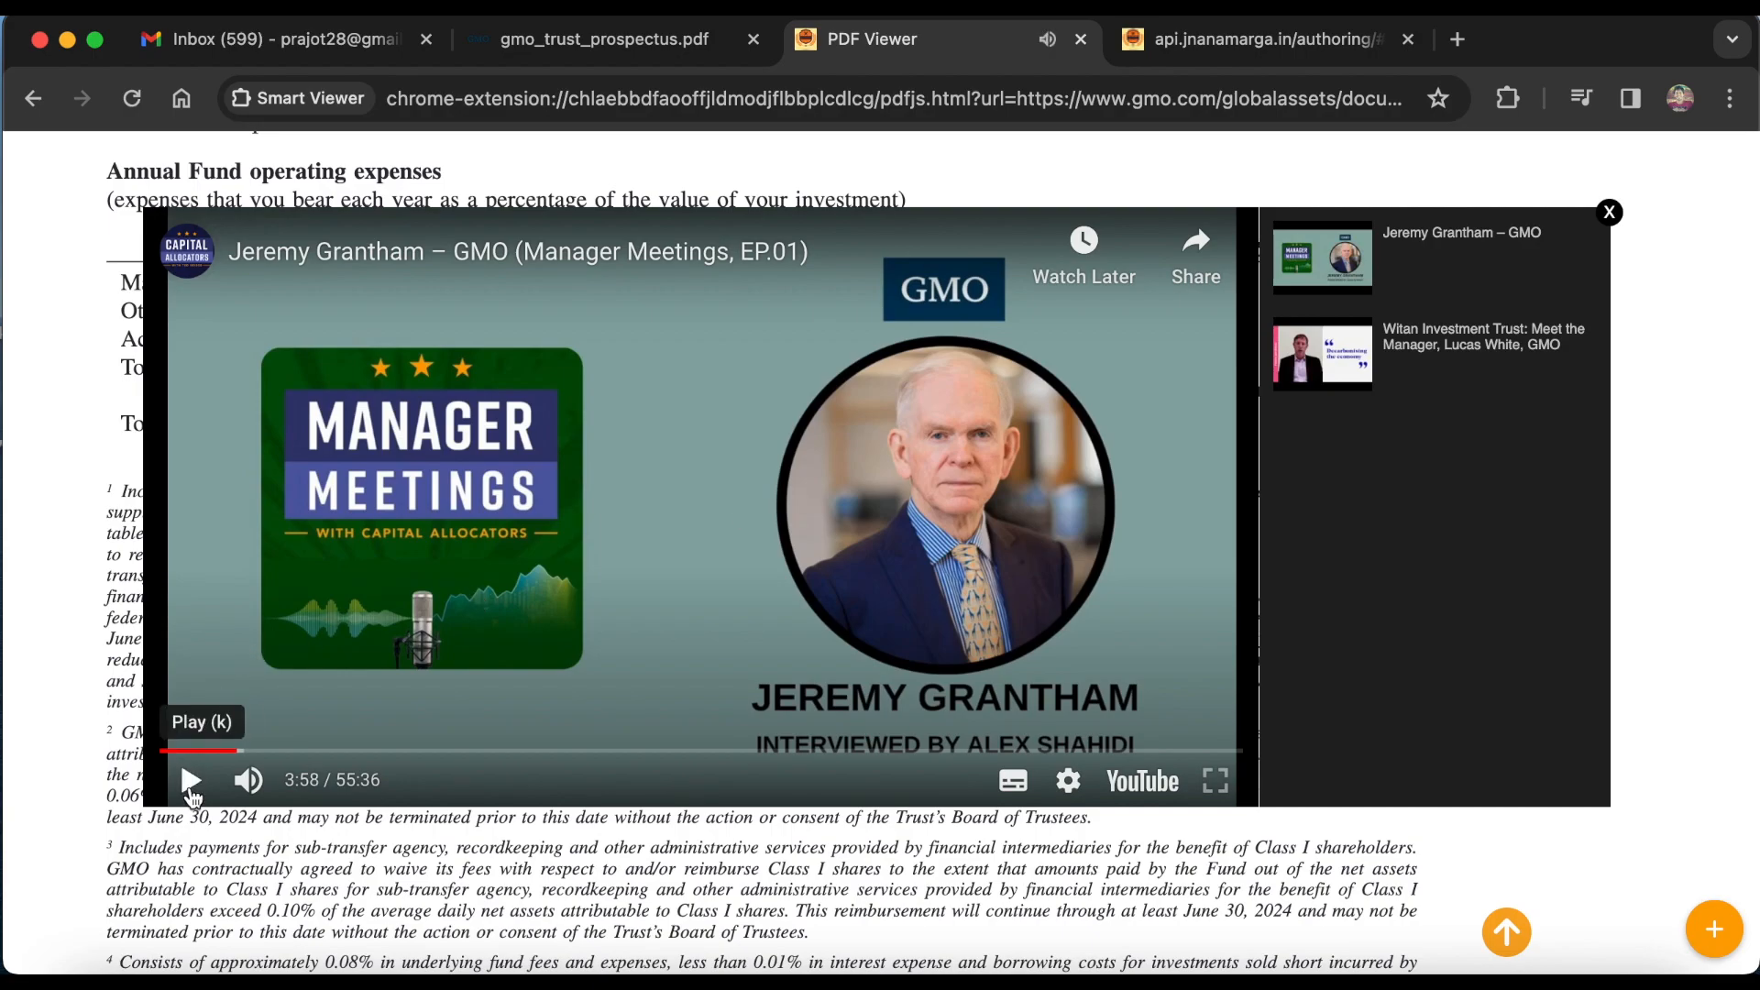
left_click(1609, 215)
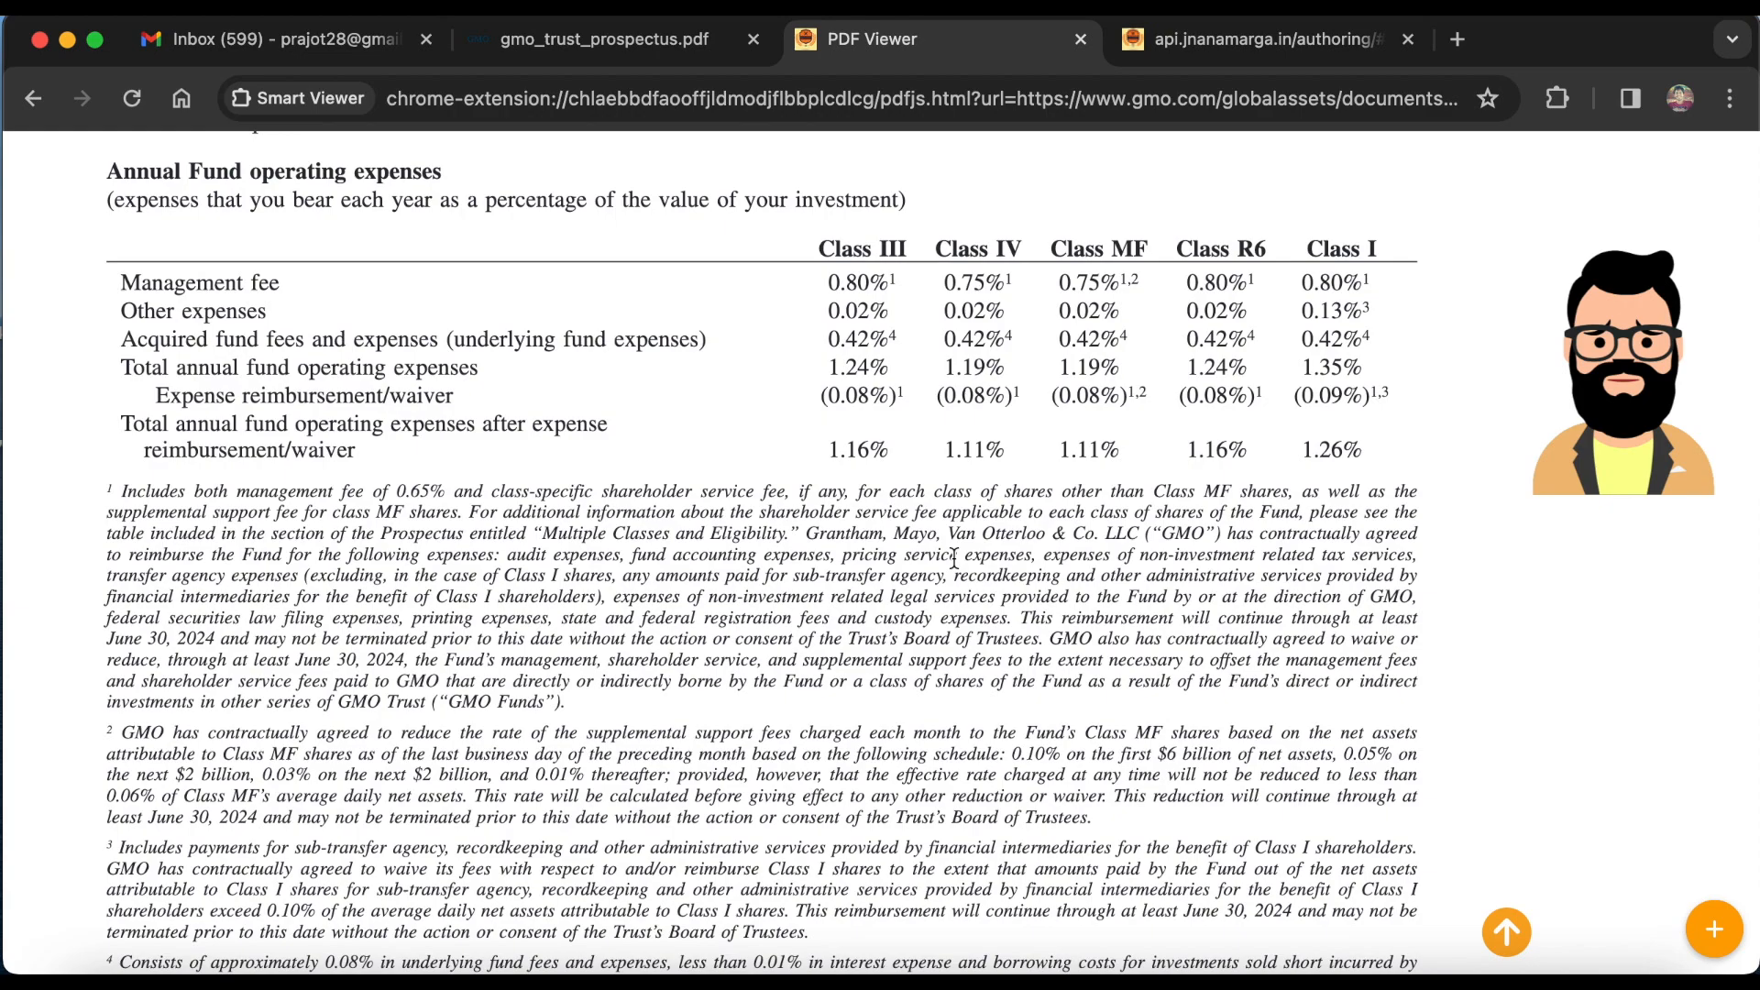
Switch back to the YouTube authoring screen and review the remaining AI suggestions and the entry form
left_click(1247, 44)
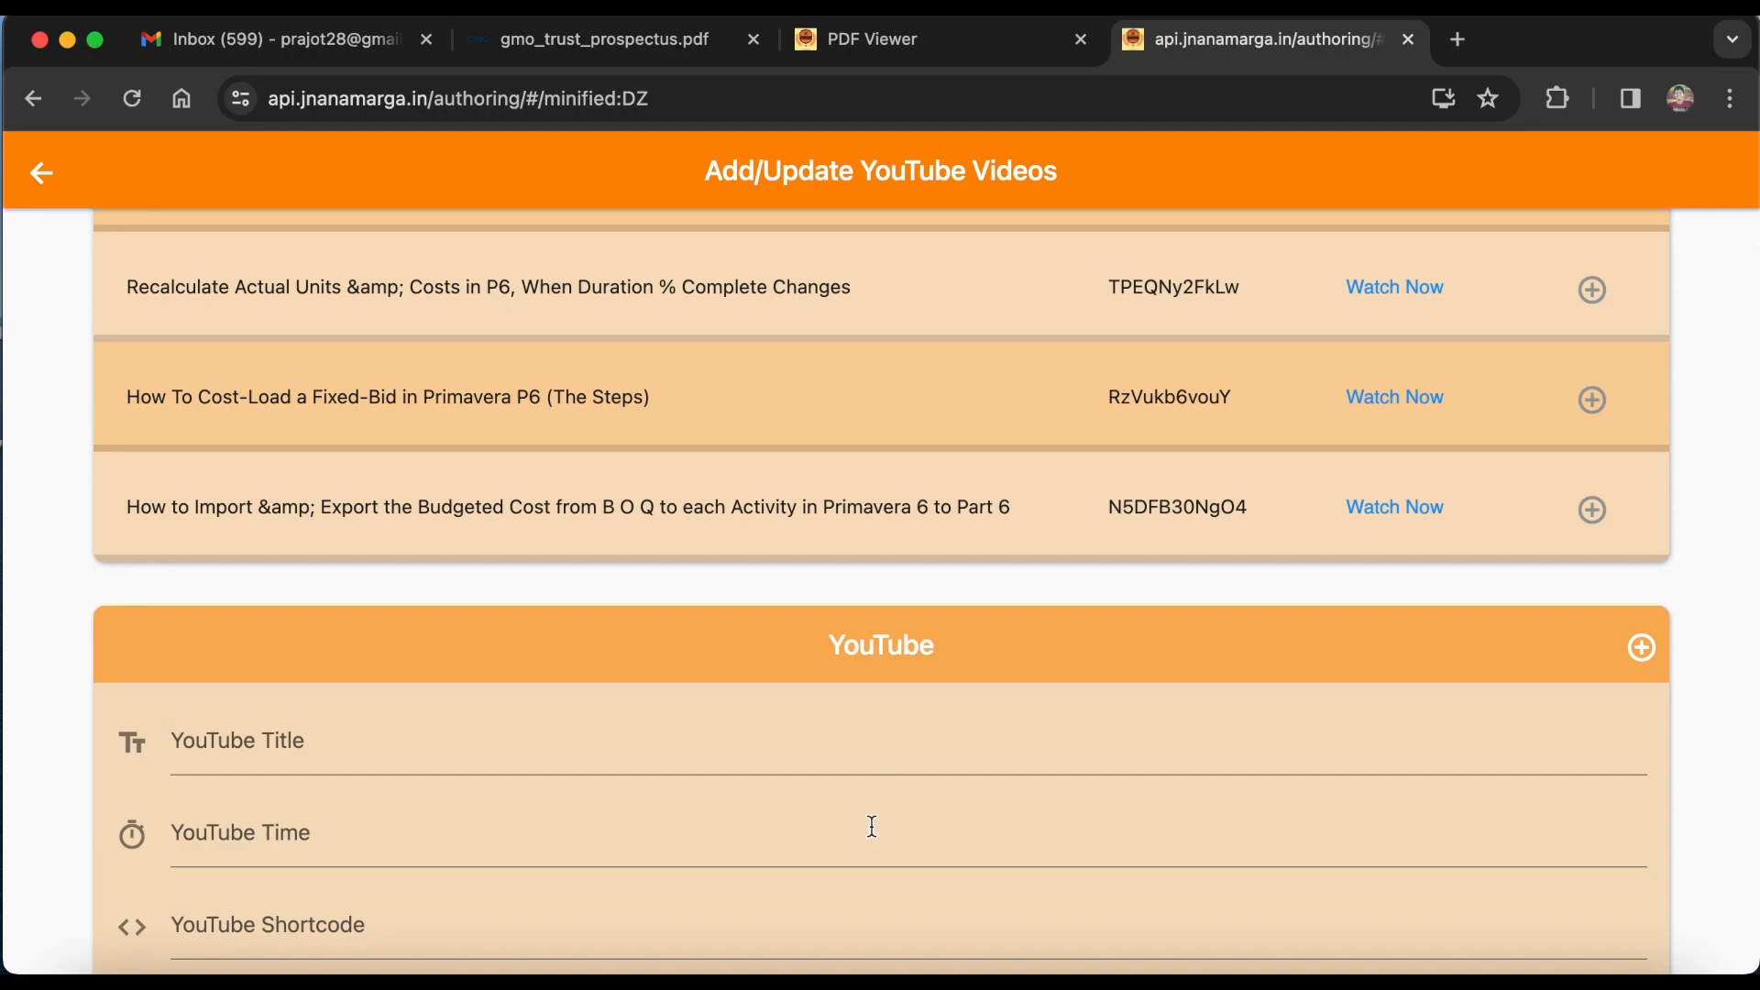
scroll(873, 827, "down", 1)
scroll(873, 828, "down", 4)
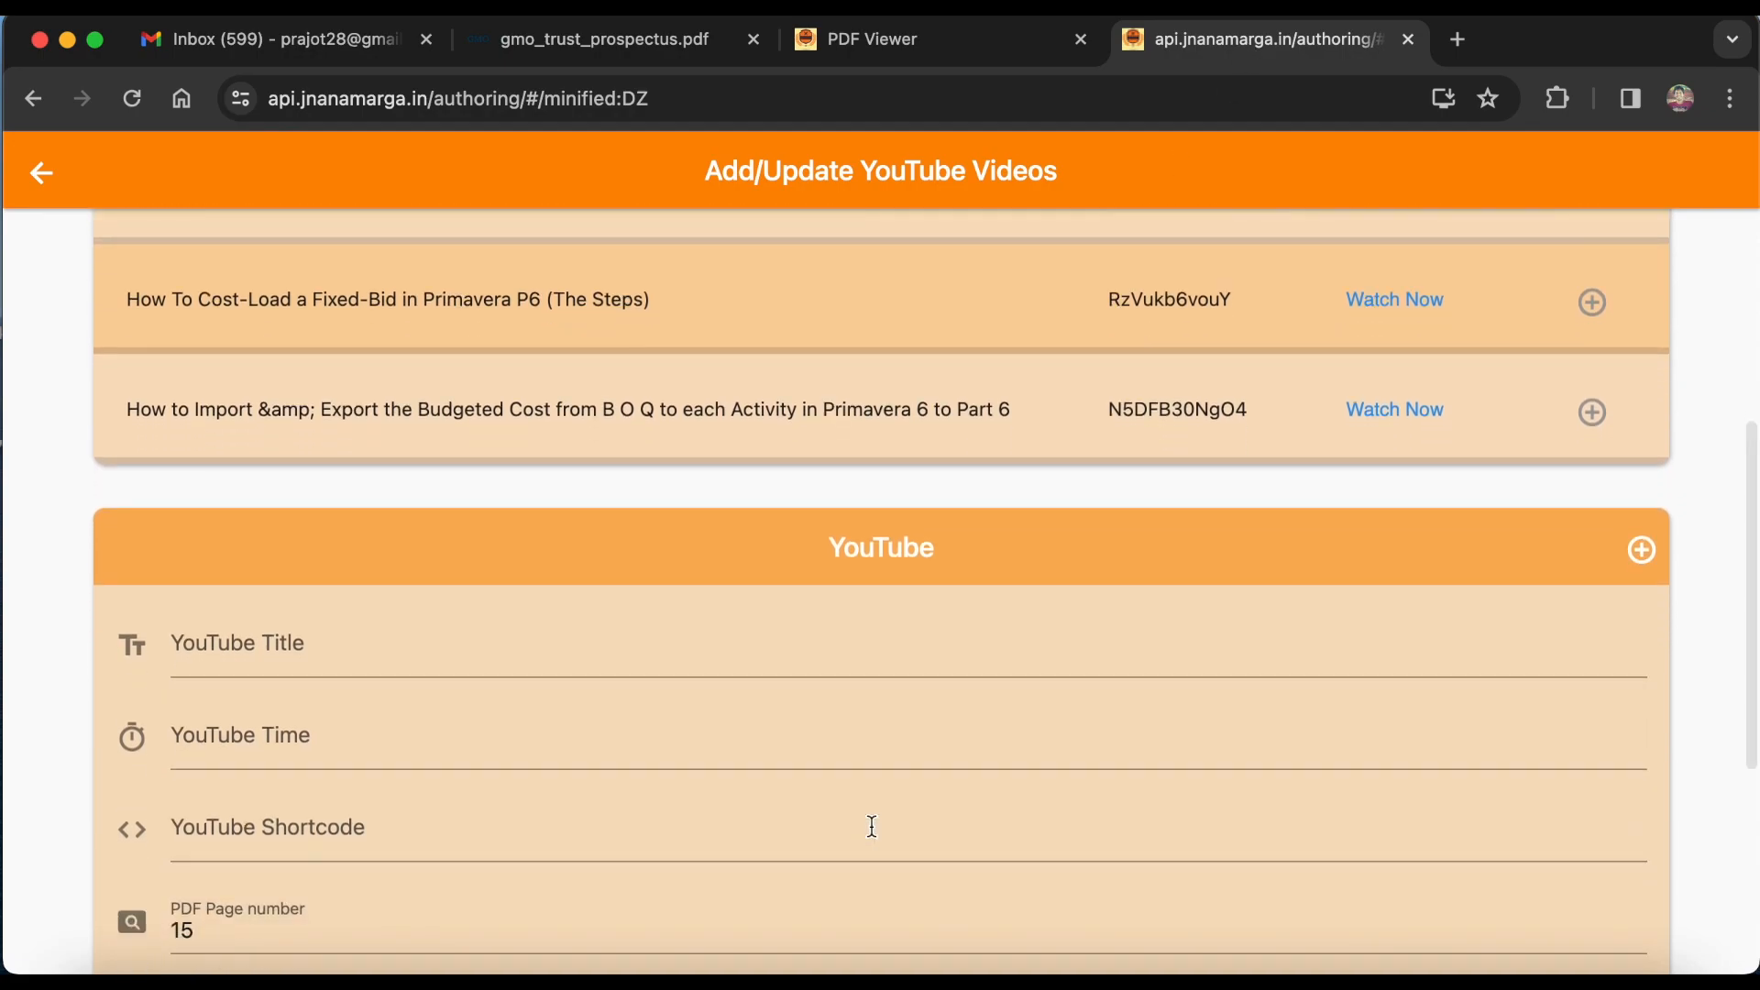